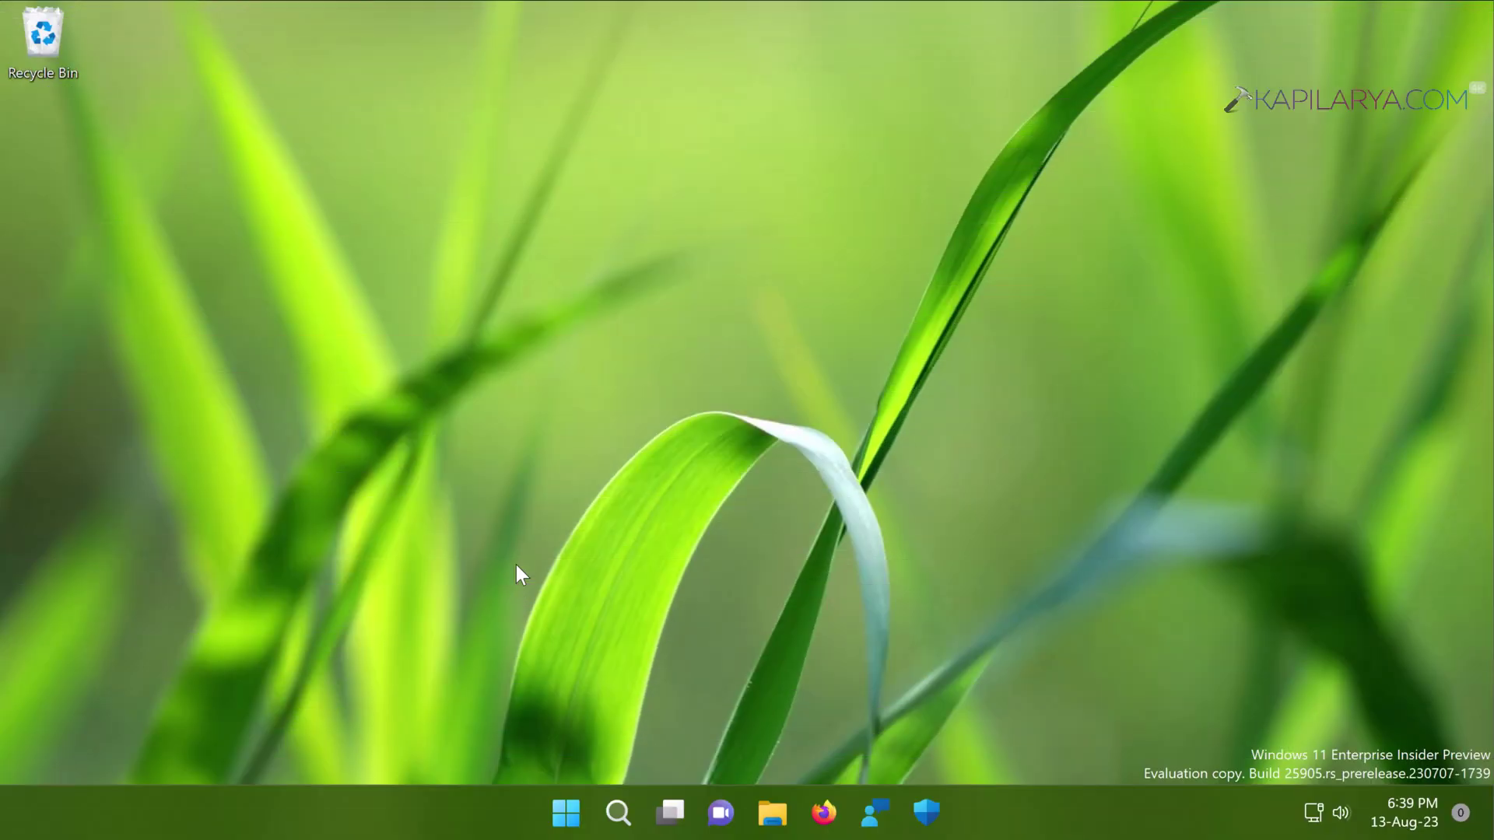
Step: Go to Settings > Apps > Installed apps and open the Windows Security entry's '...' menu
key(super+i)
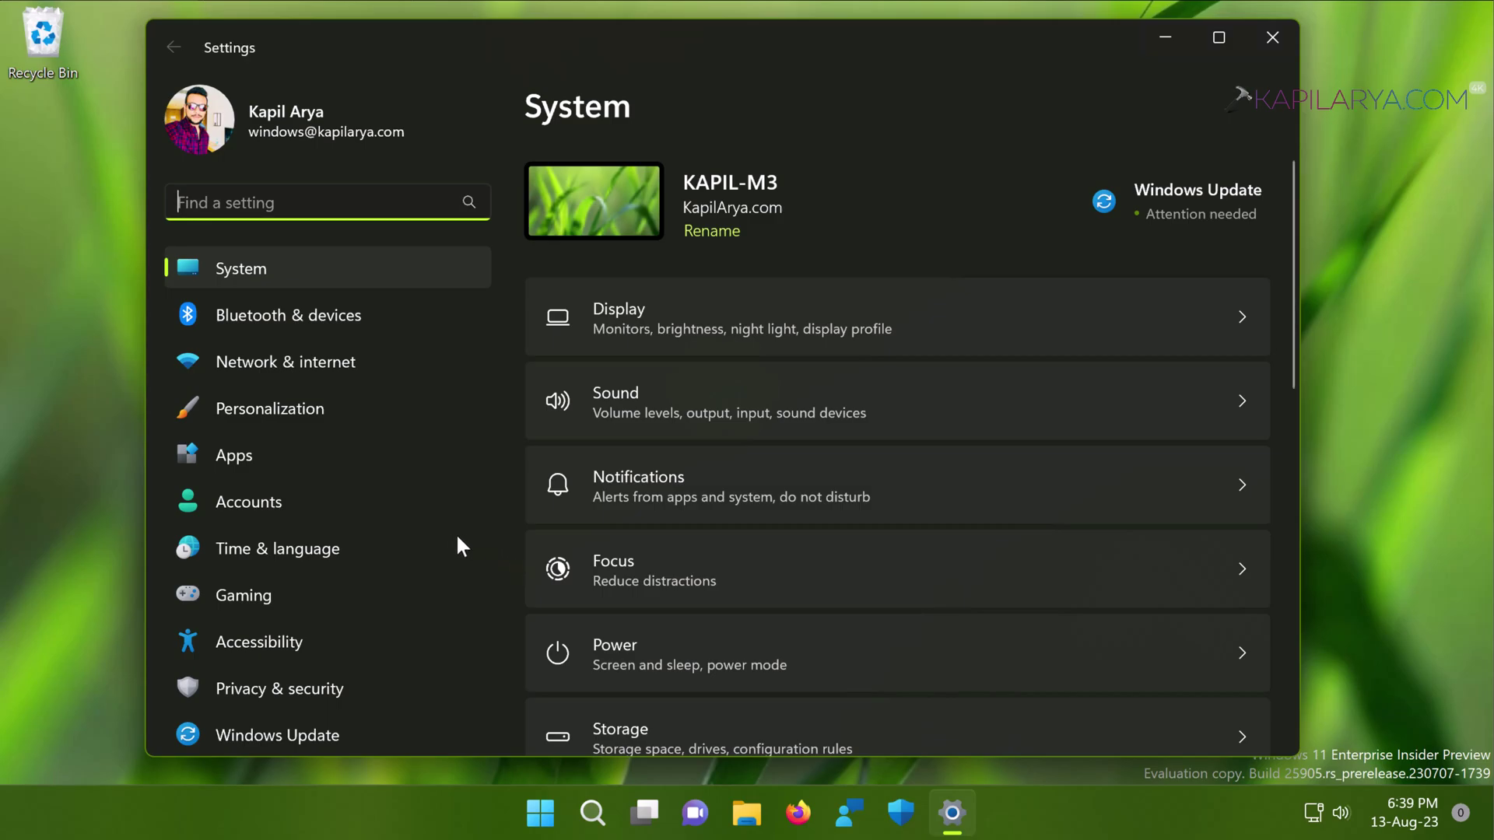
click(337, 460)
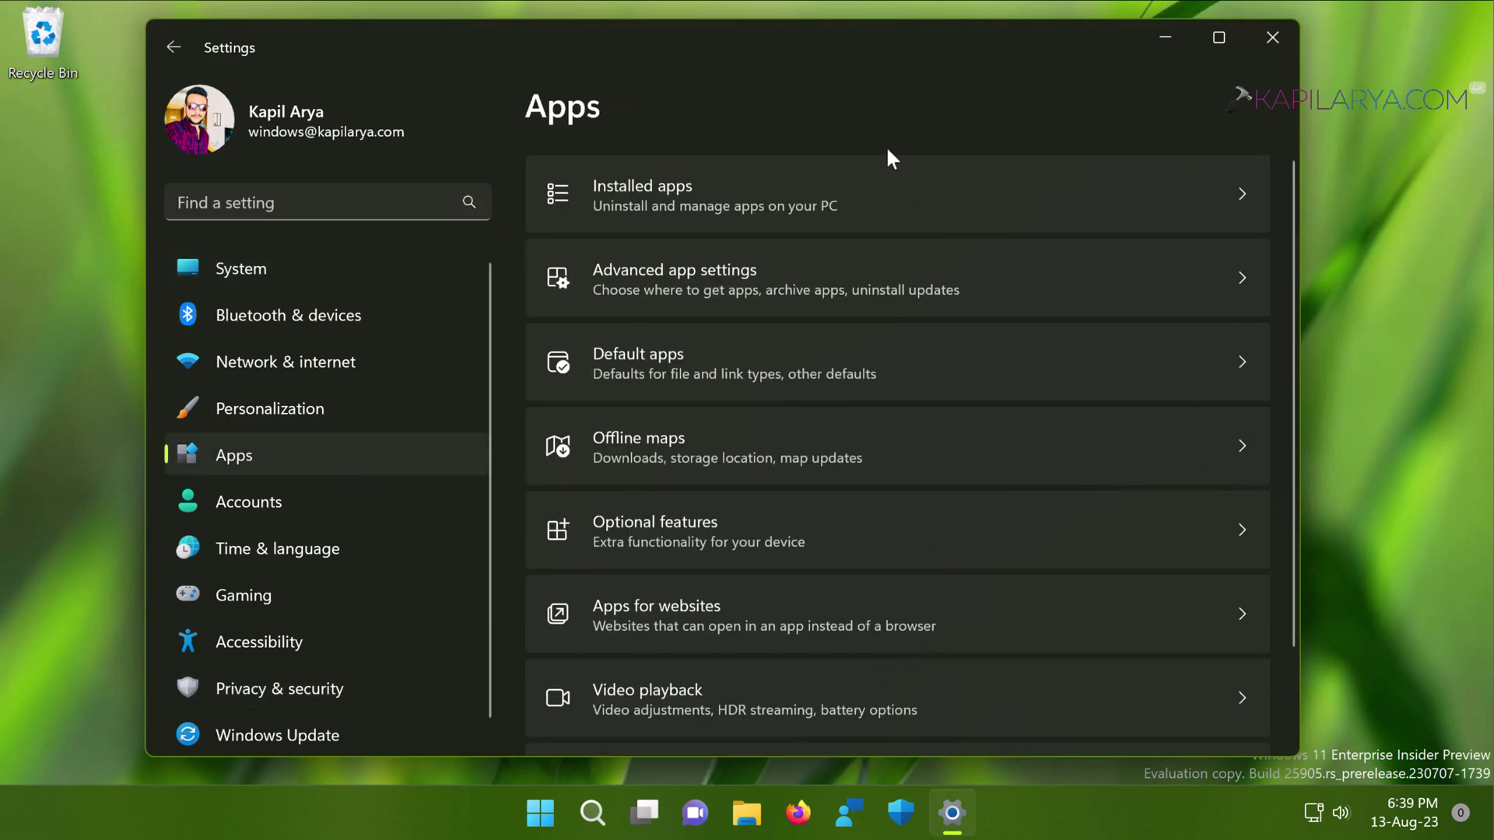
click(888, 154)
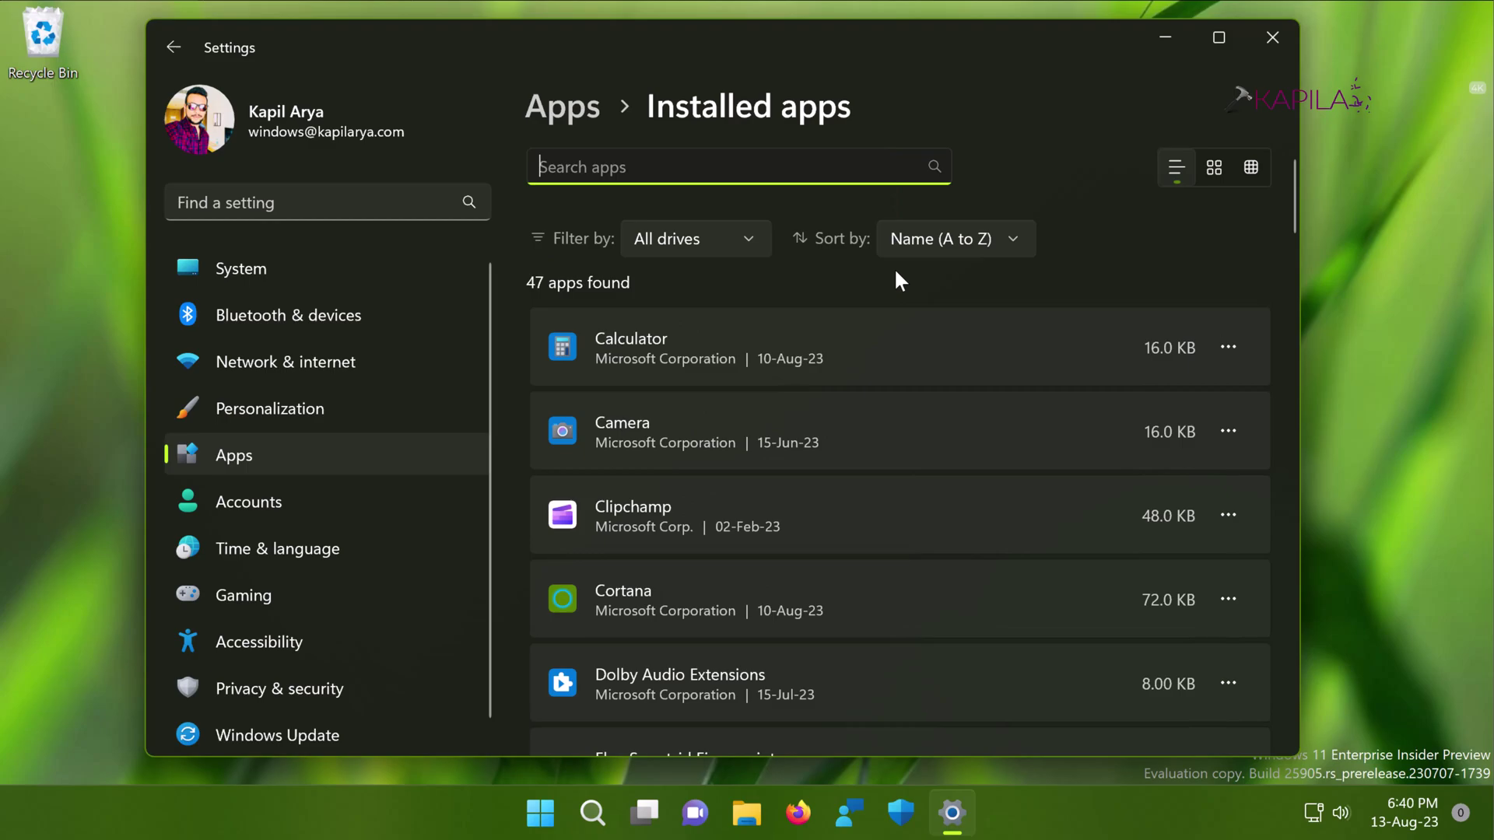
scroll(895, 273, down, 20)
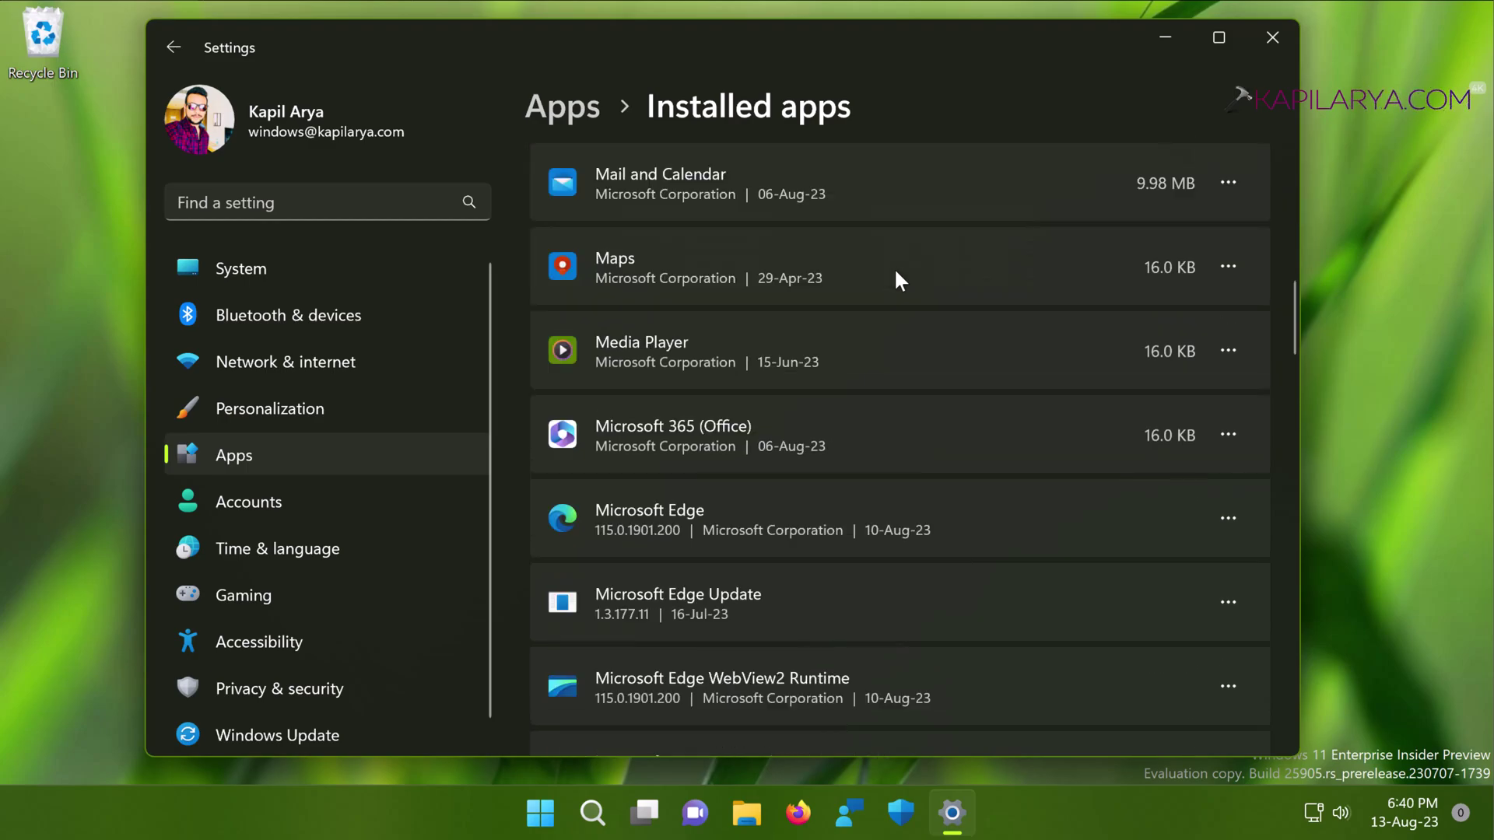
scroll(895, 273, down, 10)
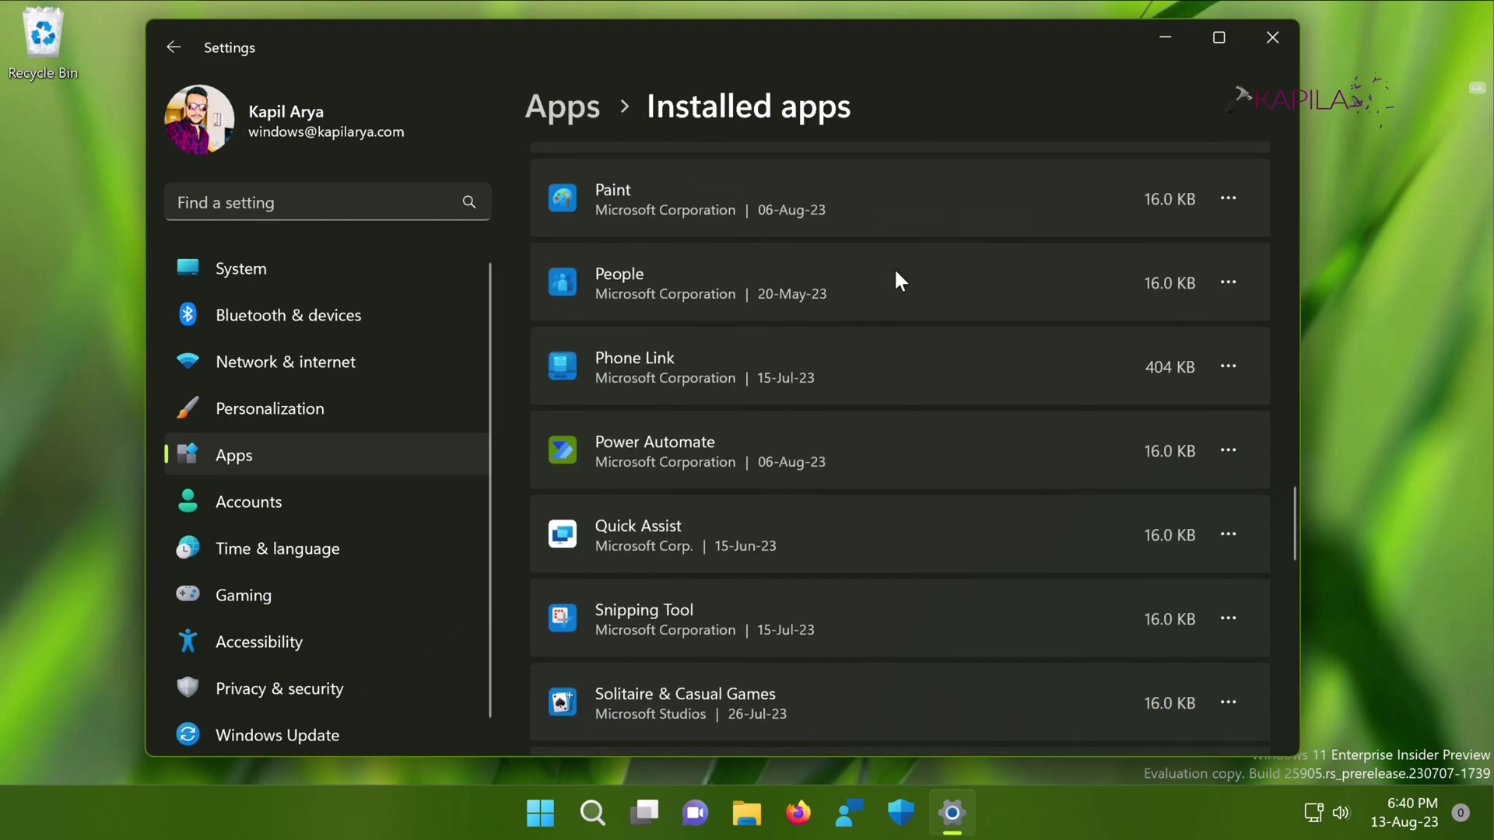
scroll(895, 272, down, 8)
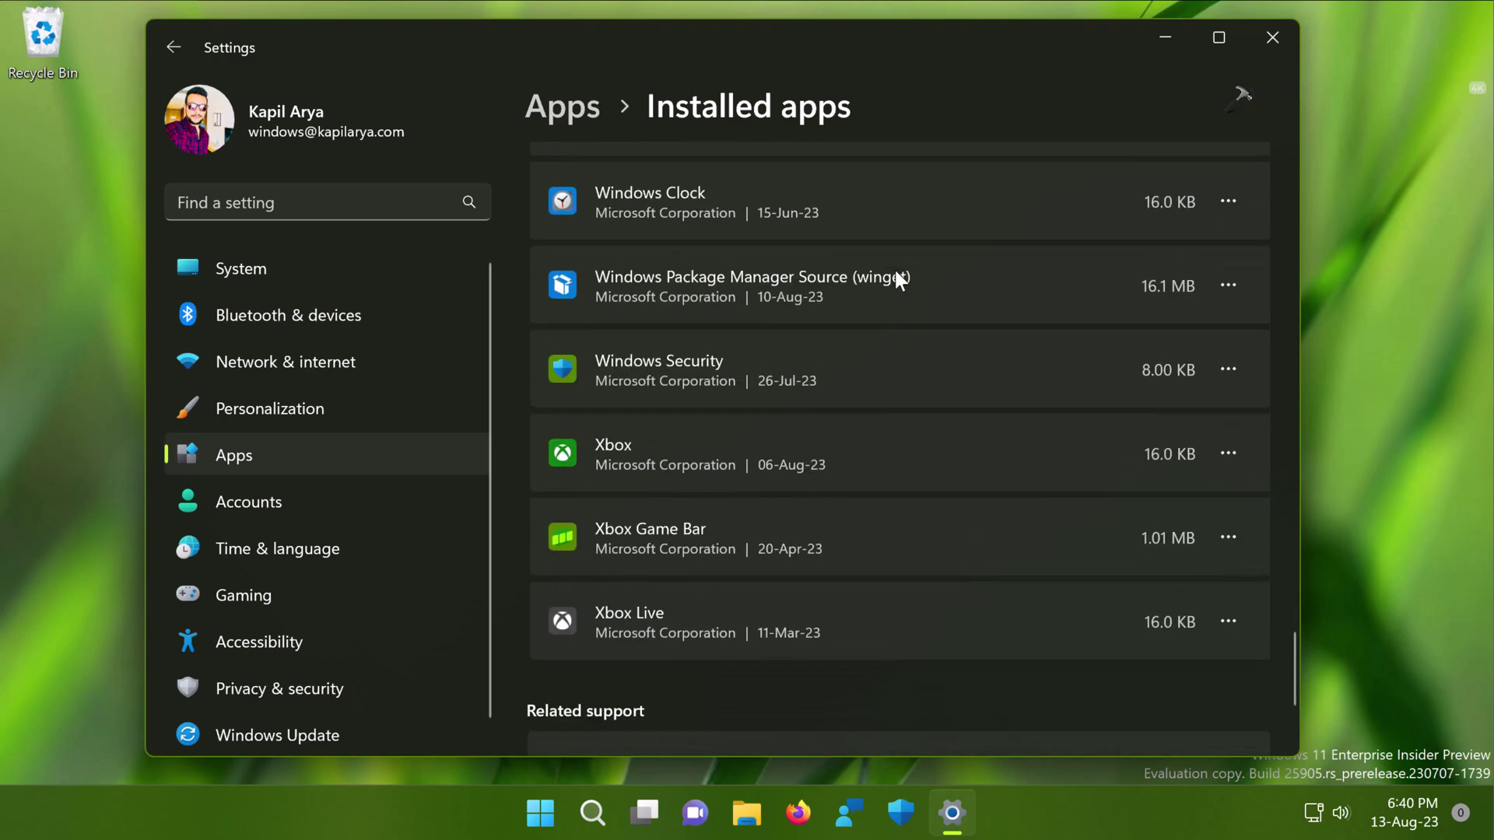
scroll(894, 268, up, 1)
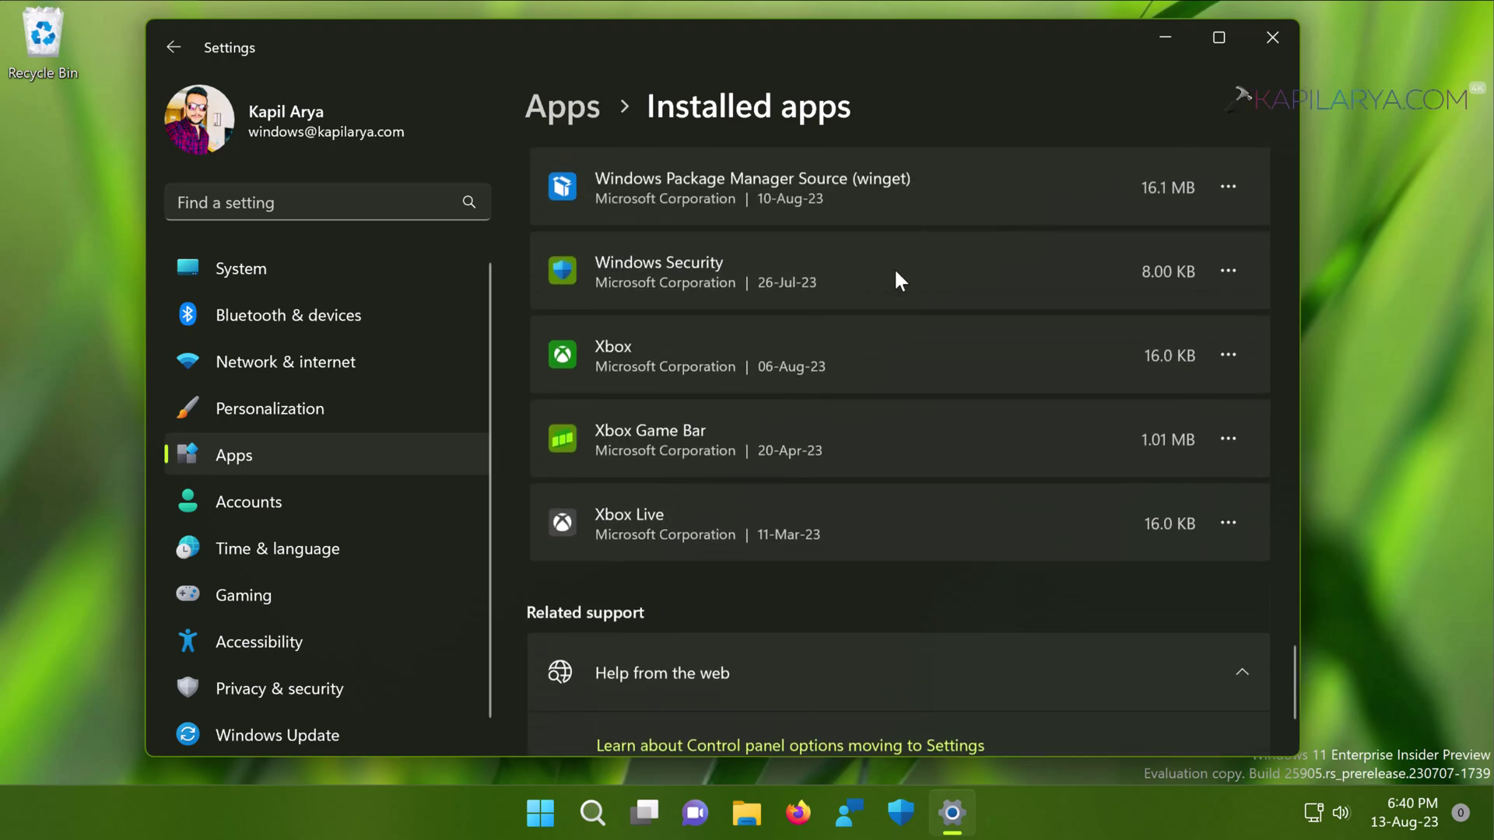
click(1237, 276)
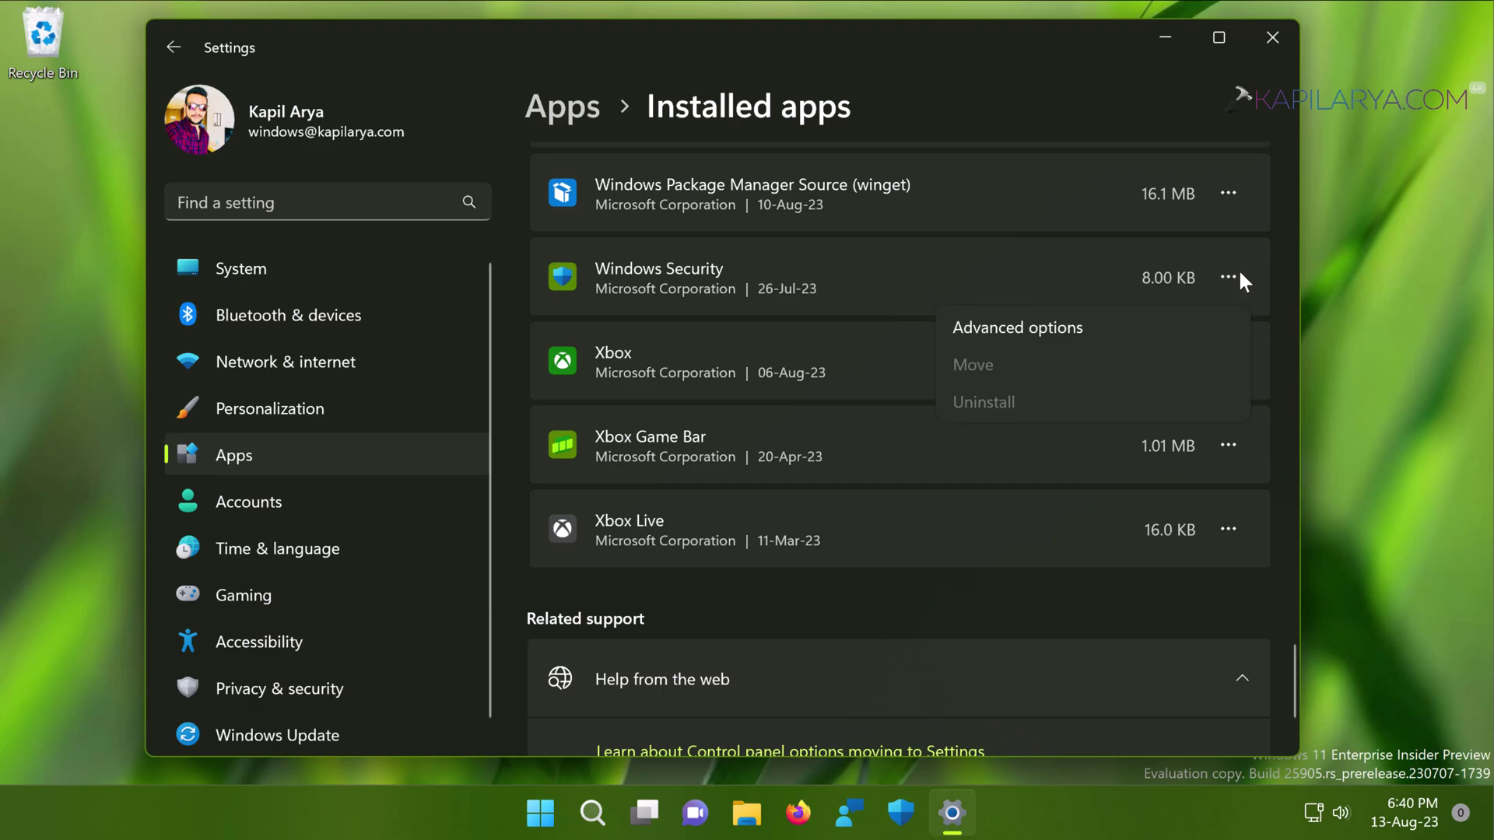
Step: Repair the Windows Security app from the Reset section of its Advanced options page
click(1113, 326)
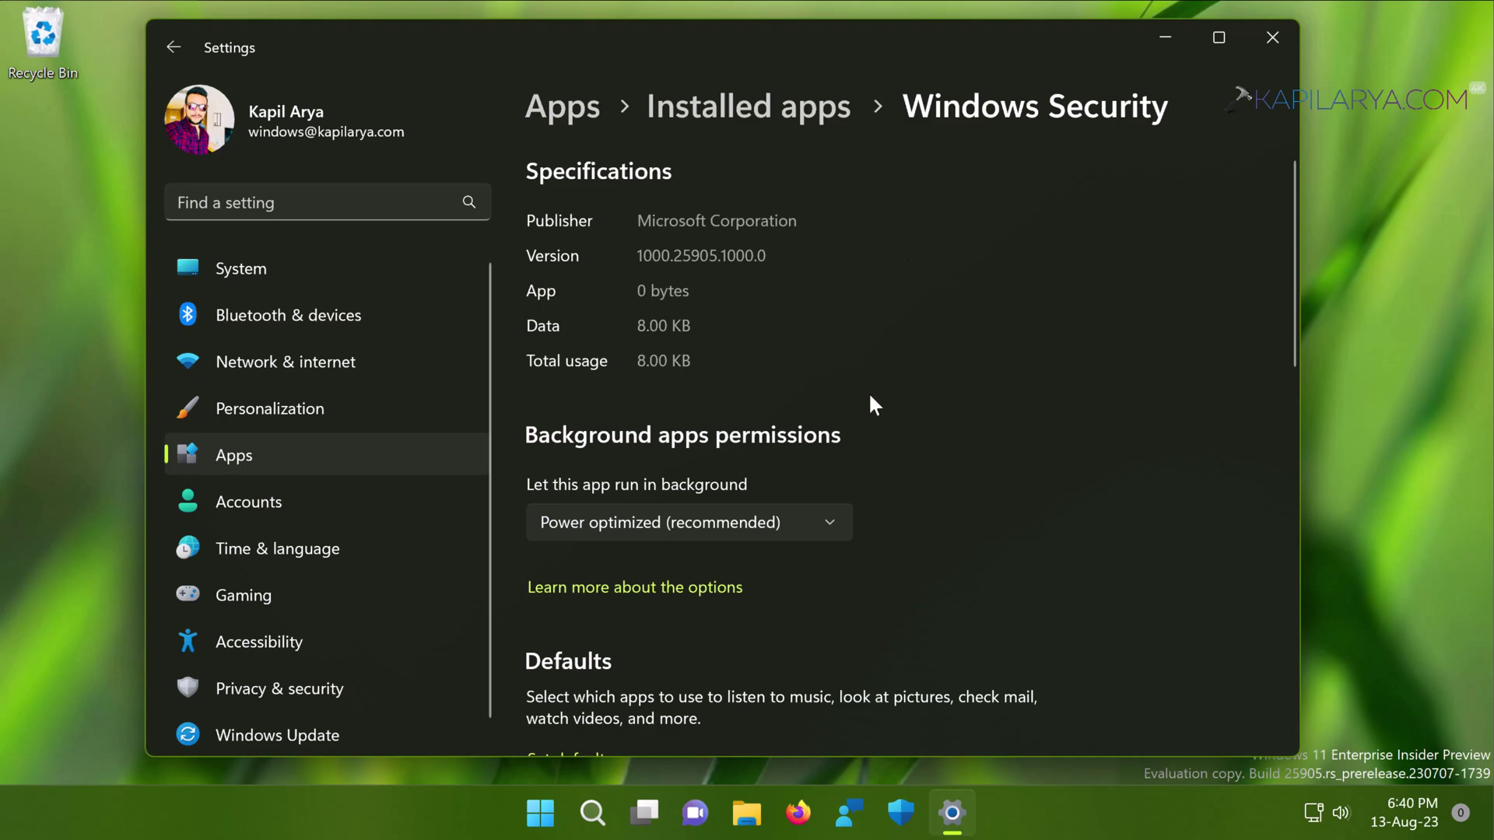
scroll(877, 424, down, 5)
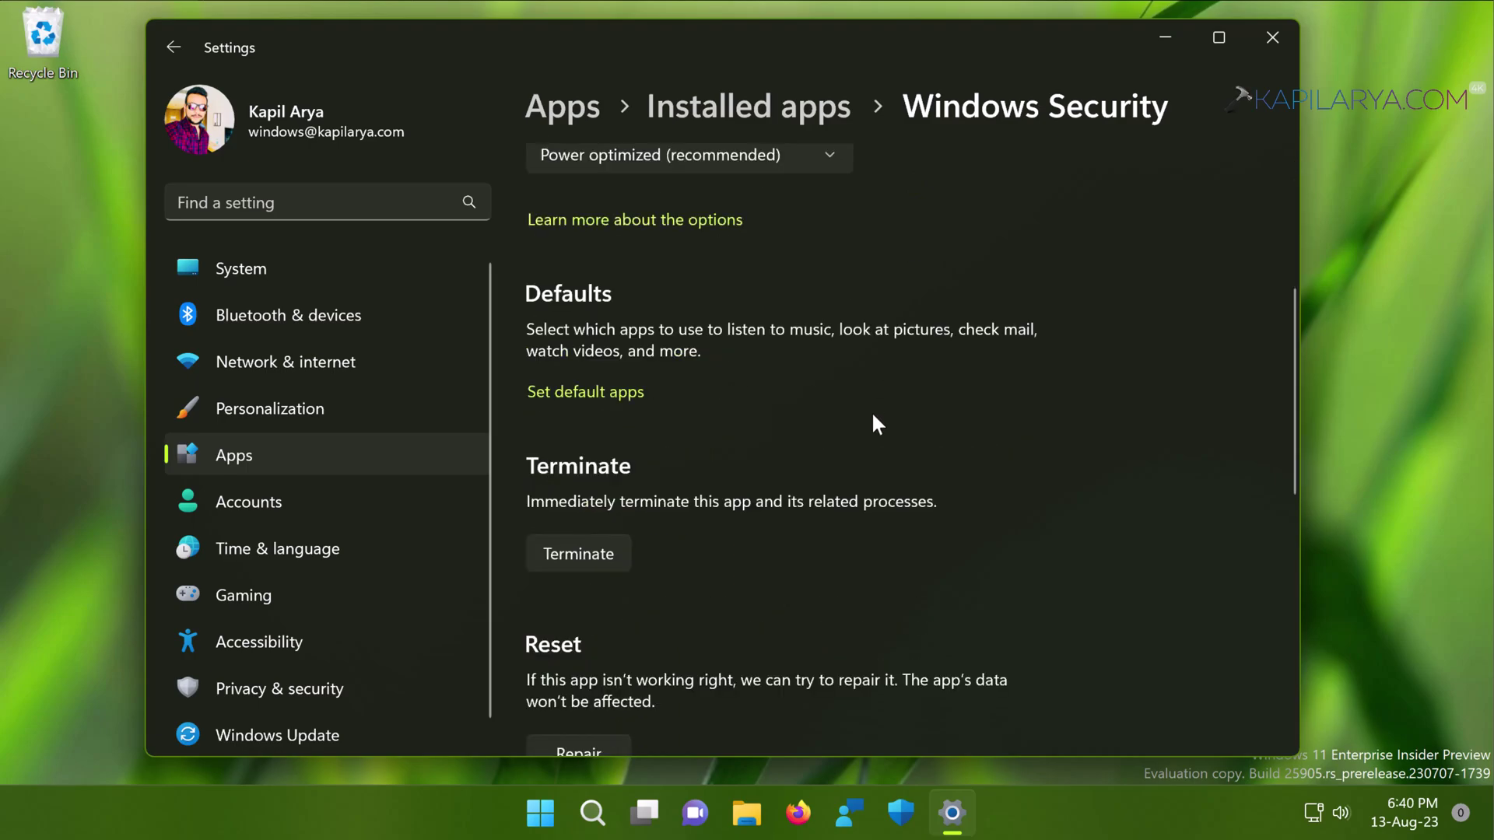
scroll(871, 411, down, 4)
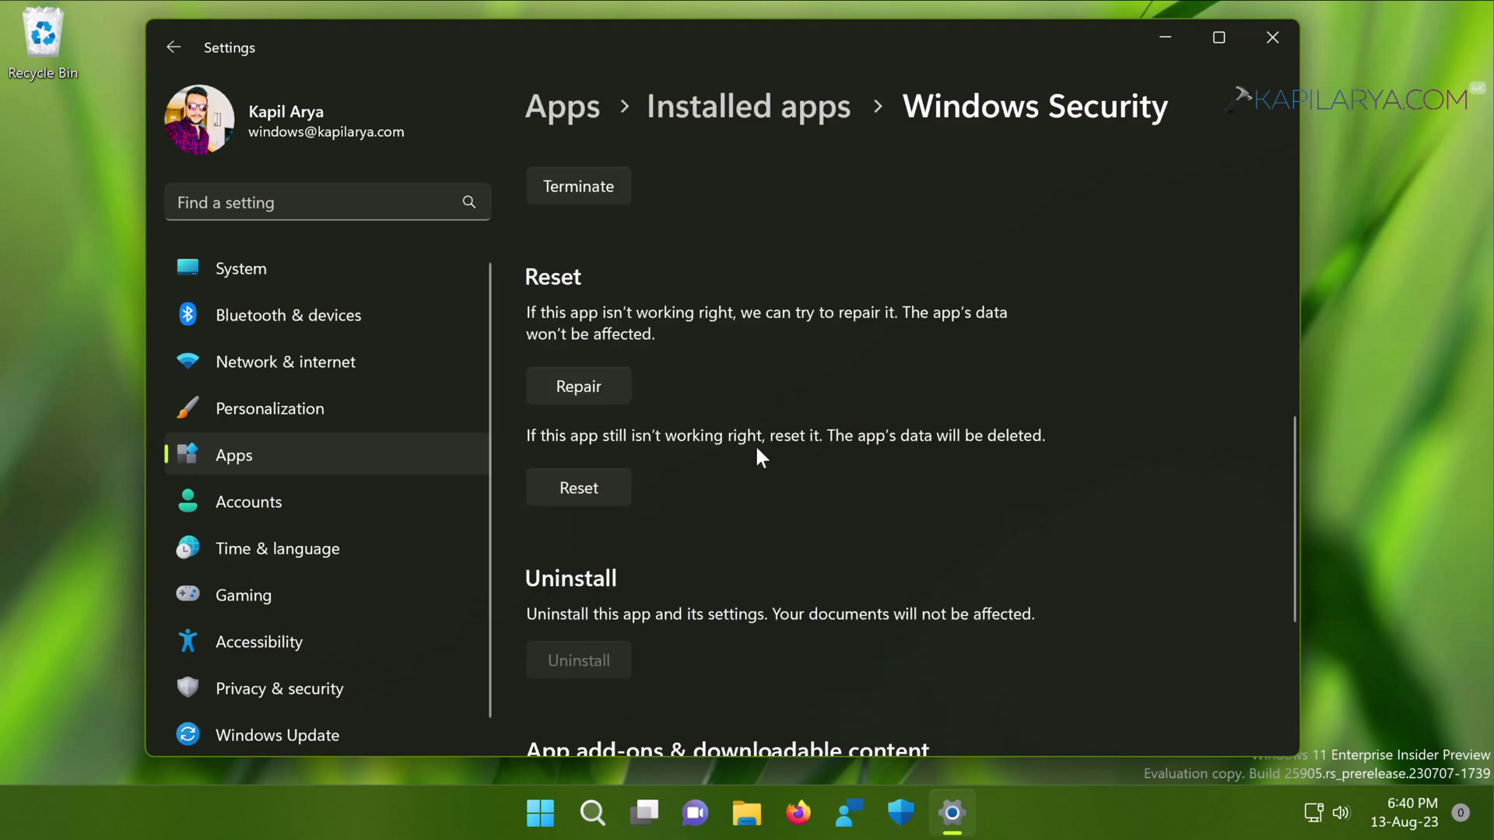
click(604, 385)
Step: Launch Windows Security from the taskbar to check it opens to Security at a glance
click(902, 813)
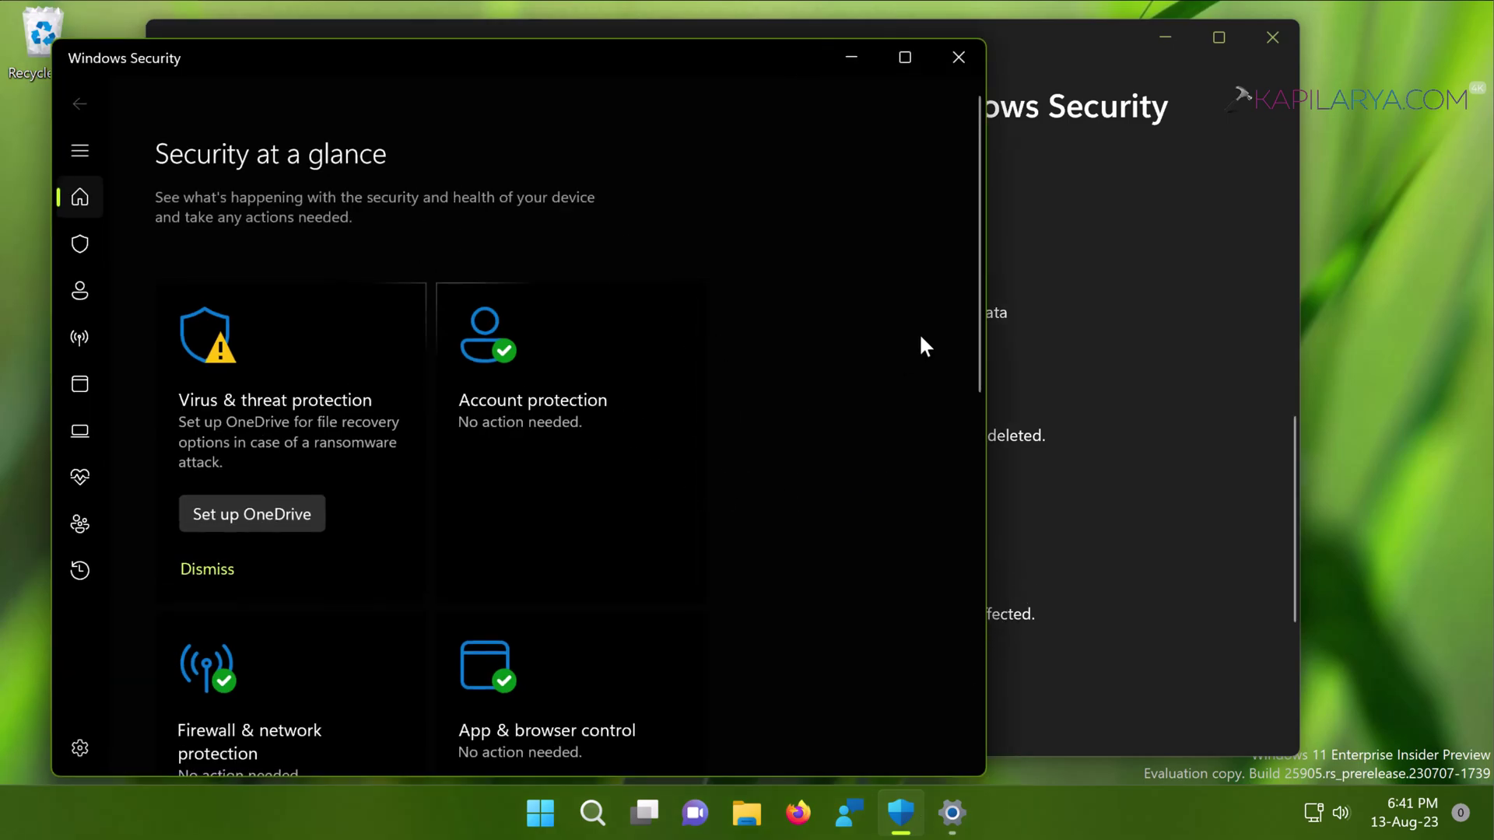
Step: Close Windows Security, then reset the app and confirm deleting its data
click(958, 62)
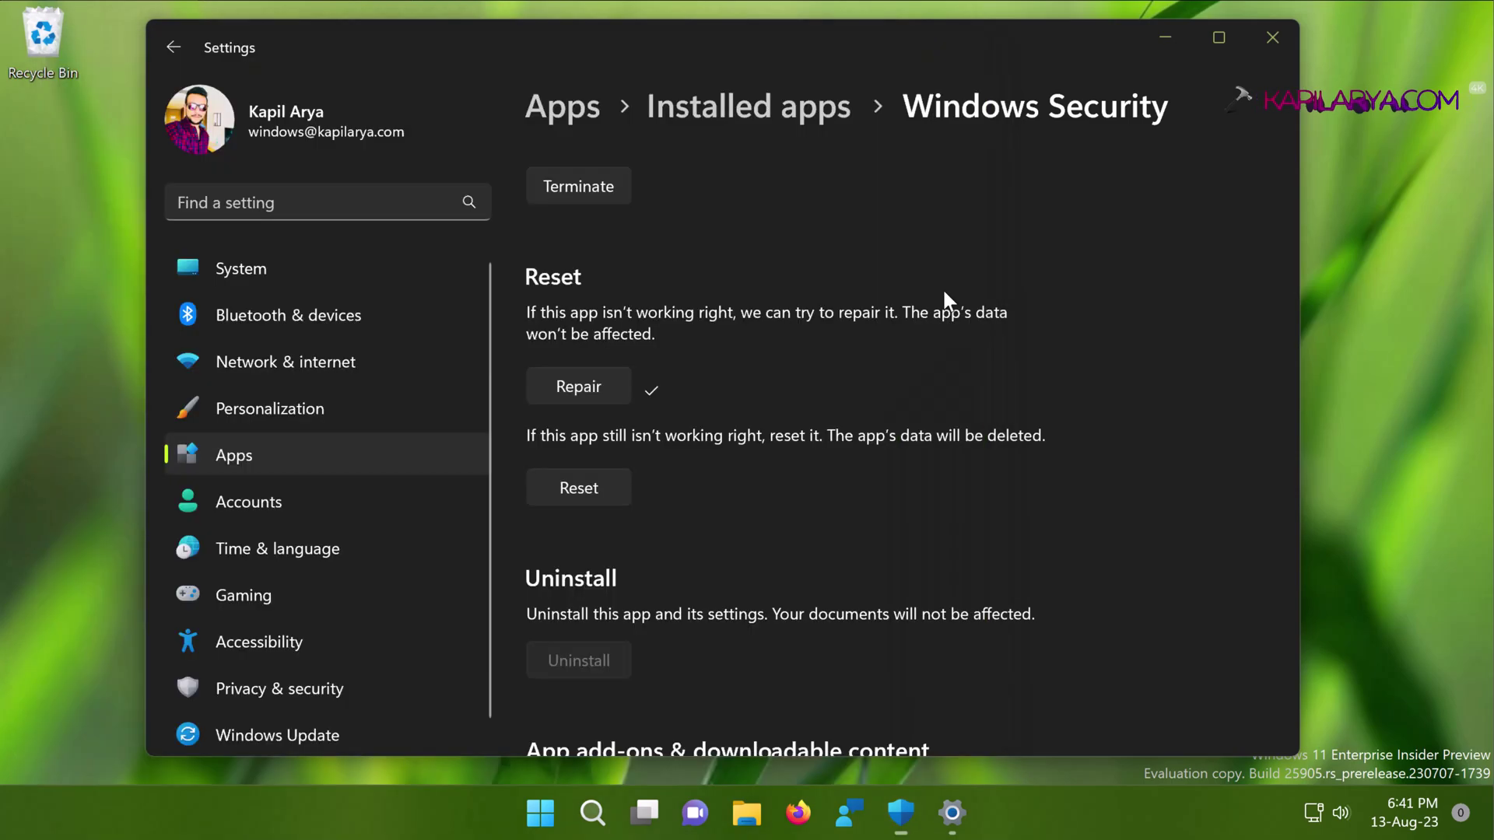
click(605, 487)
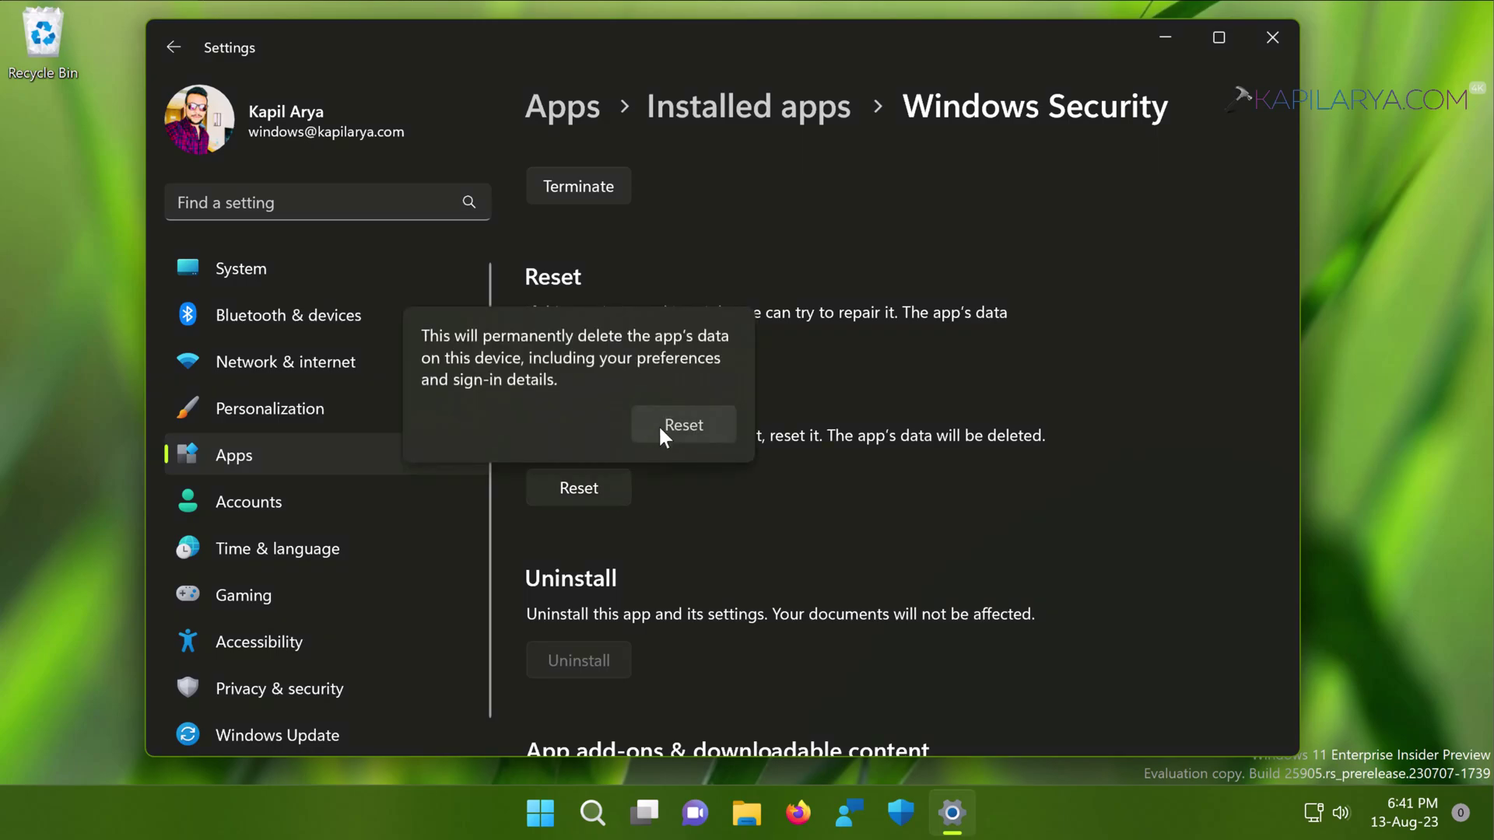
click(658, 425)
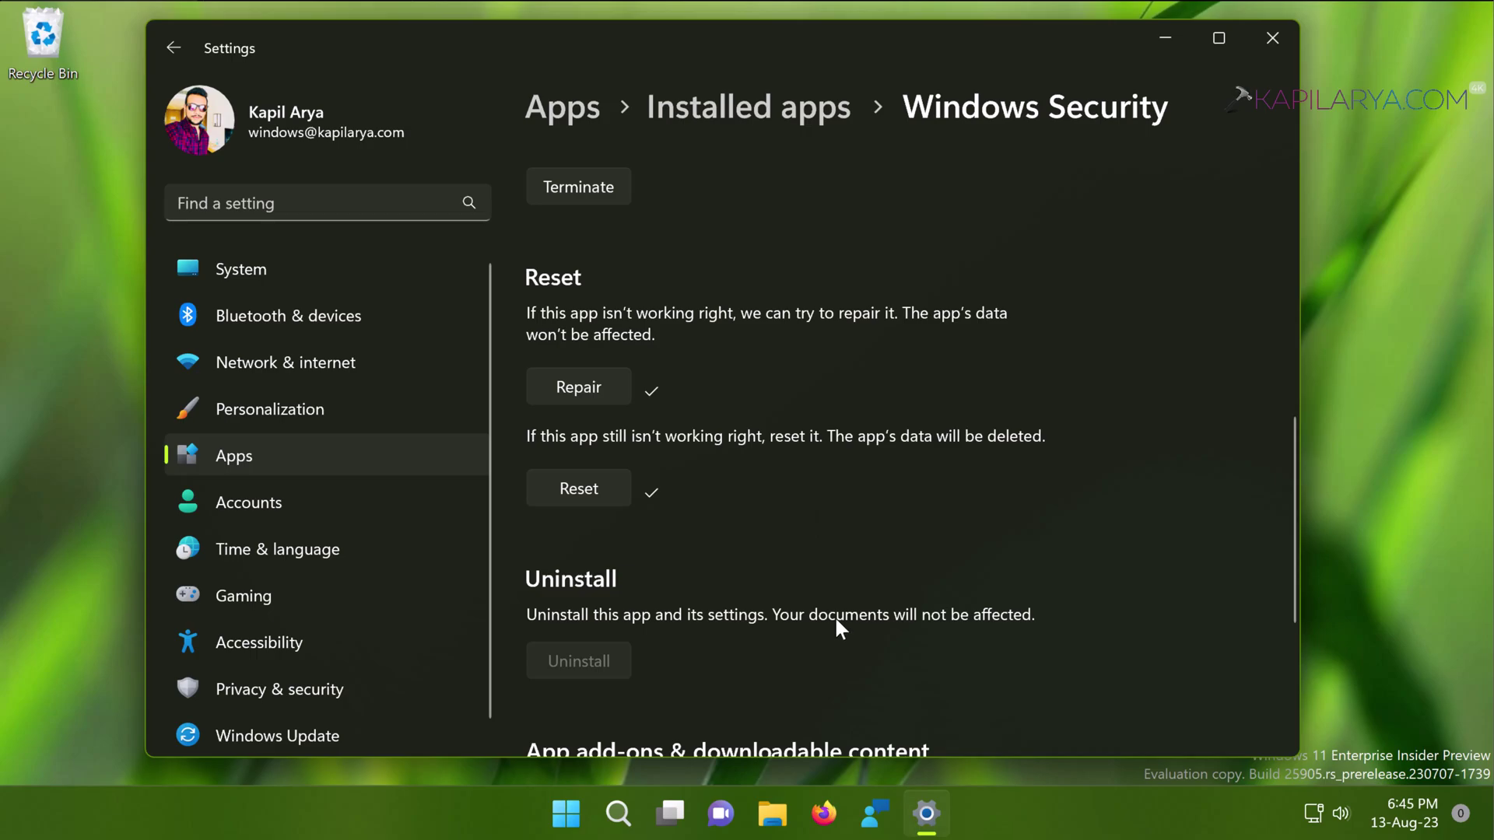
Step: Relaunch Windows Security from the Recent list in Start search to test the reset
click(571, 809)
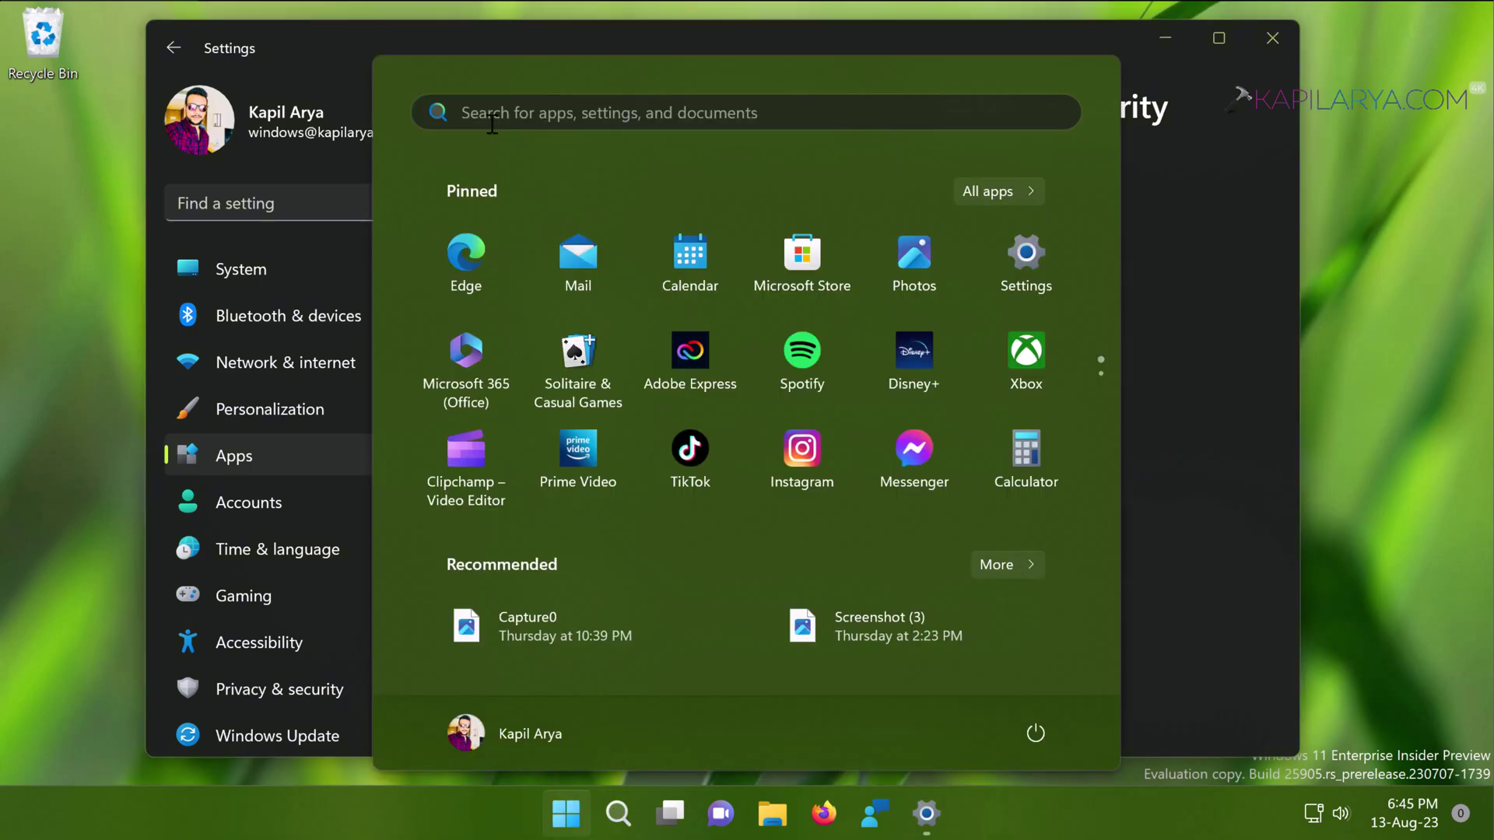
click(492, 117)
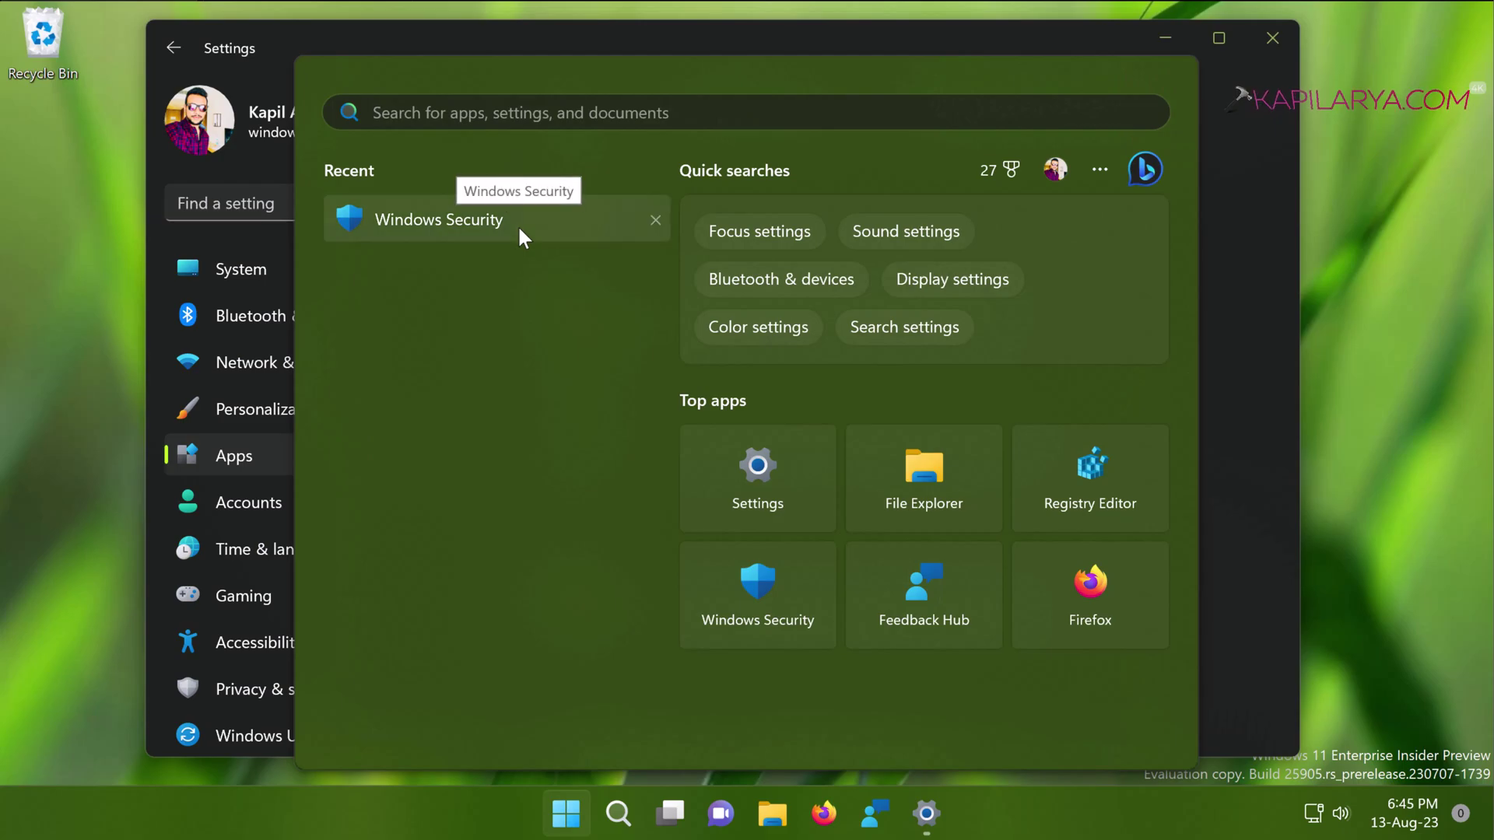
click(581, 227)
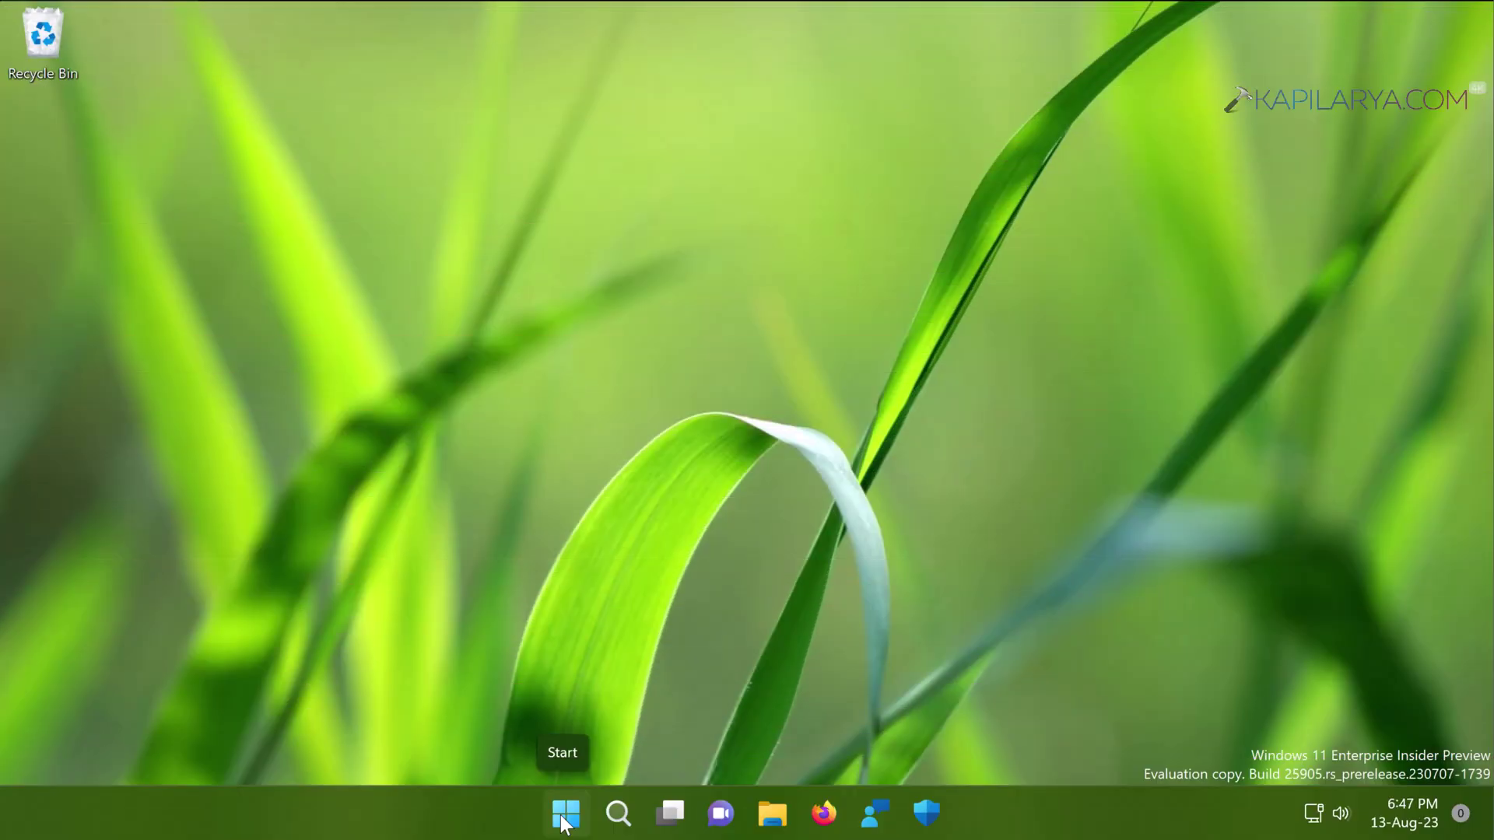
Step: Open the Services console by running services.msc from the Run box
right_click(563, 821)
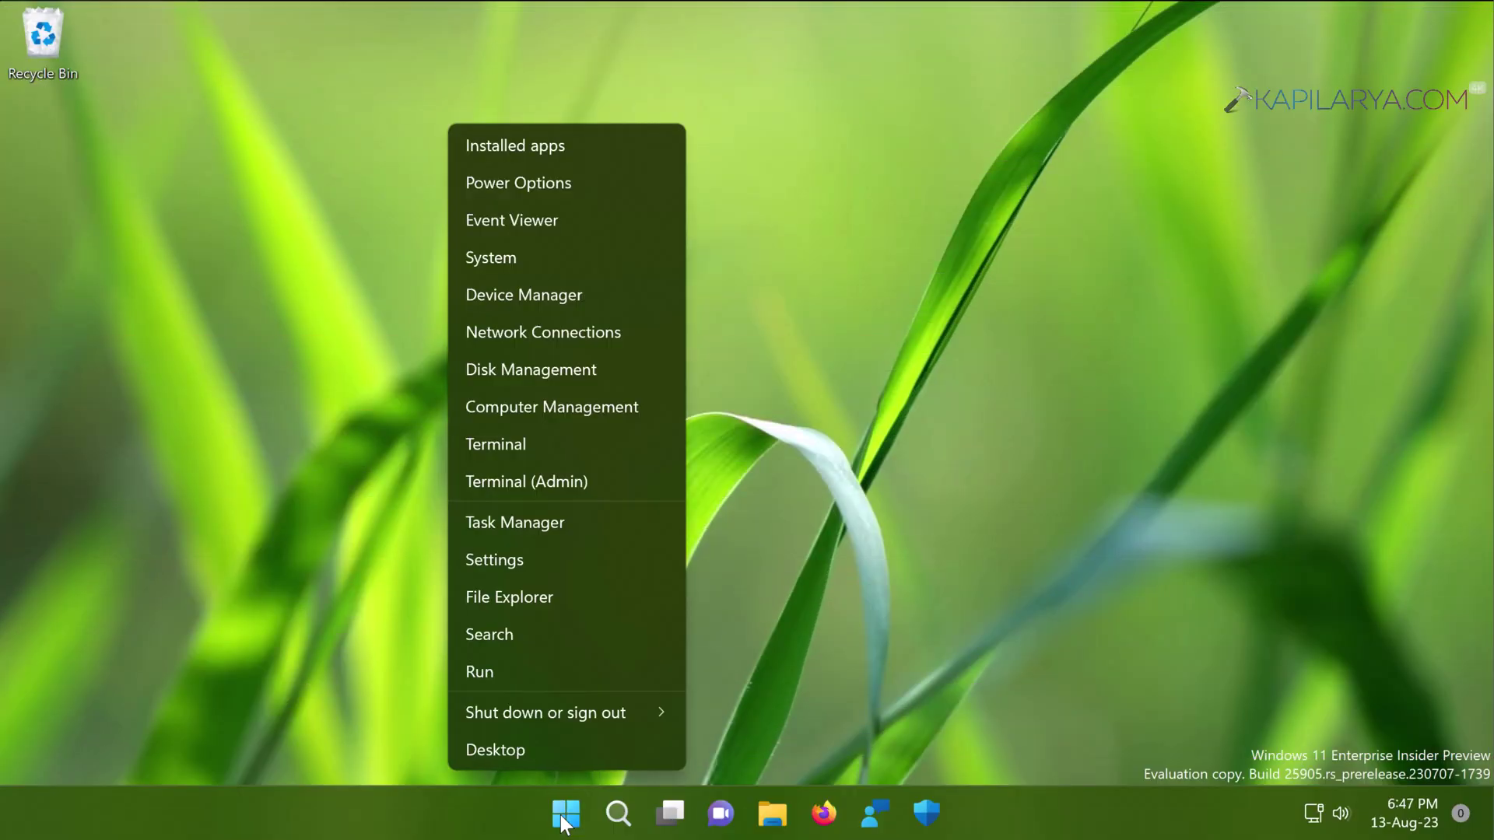
click(521, 673)
text(se)
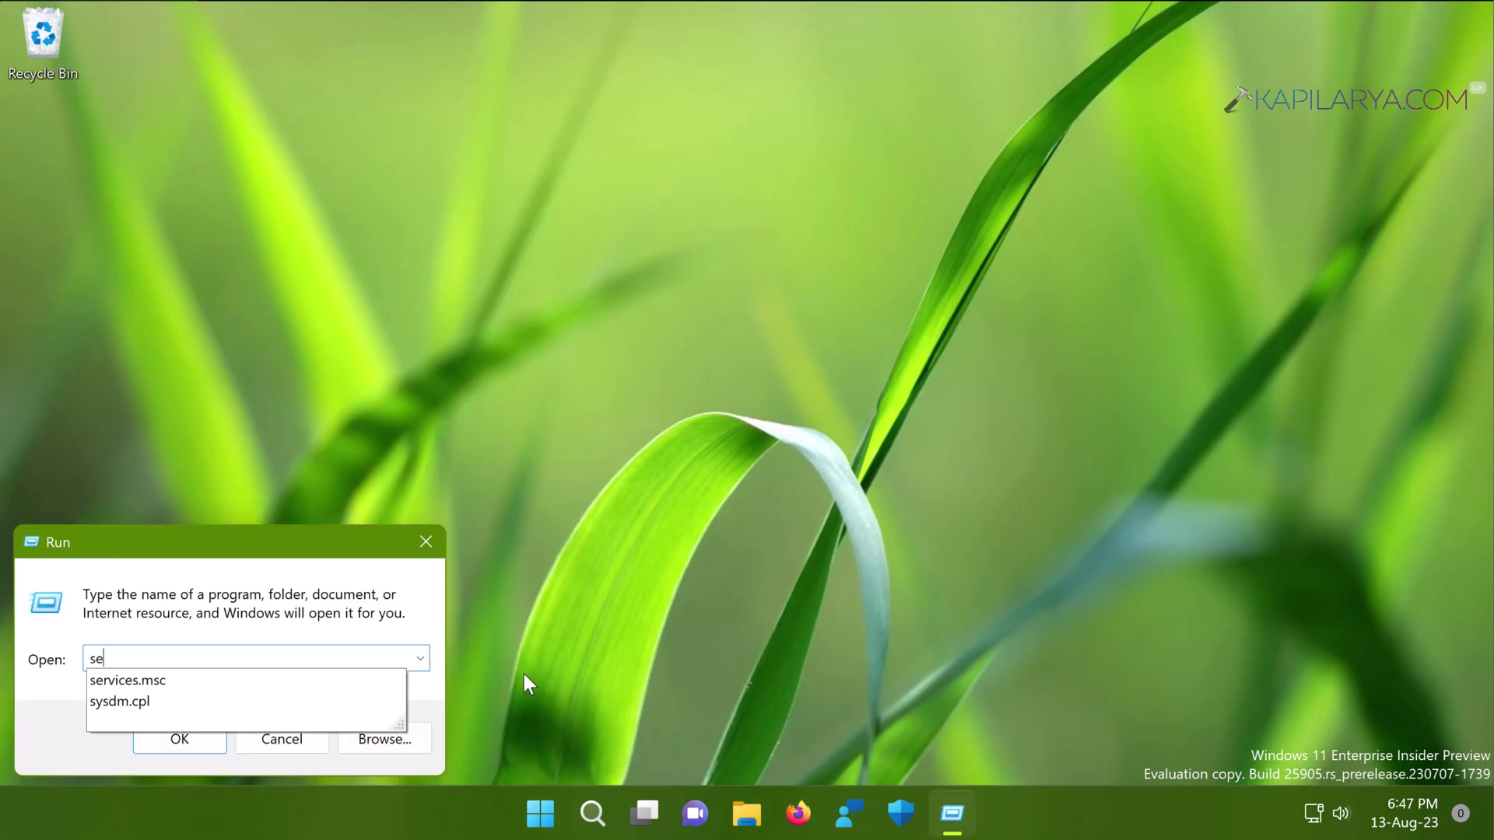
text(rvices.msc)
key(Down)
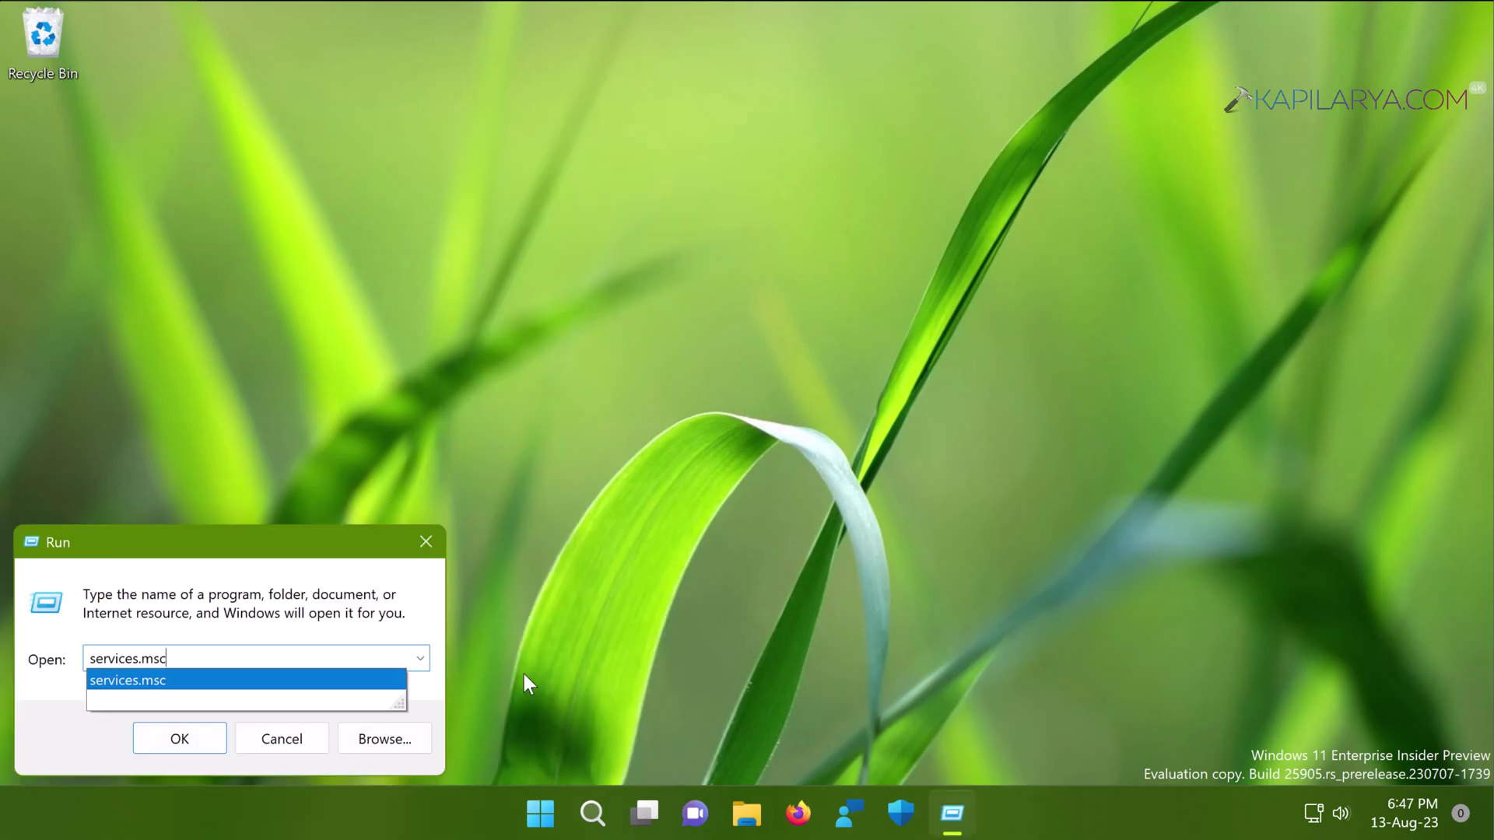
key(Return)
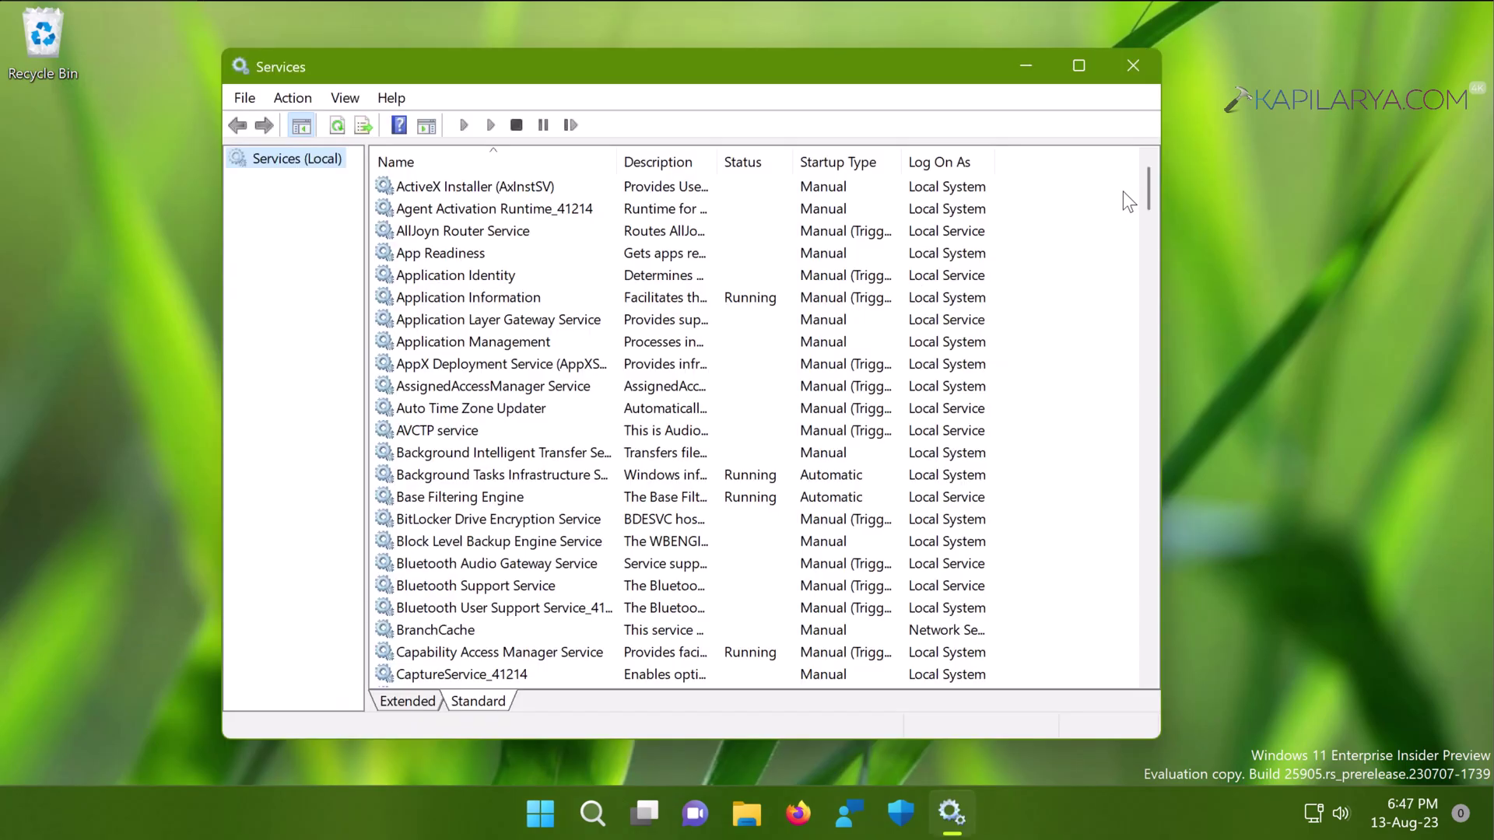
Step: Confirm Security Center is Running with Automatic (Delayed Start) startup, then close Services
scroll(1146, 333, down, 1)
click(1146, 489)
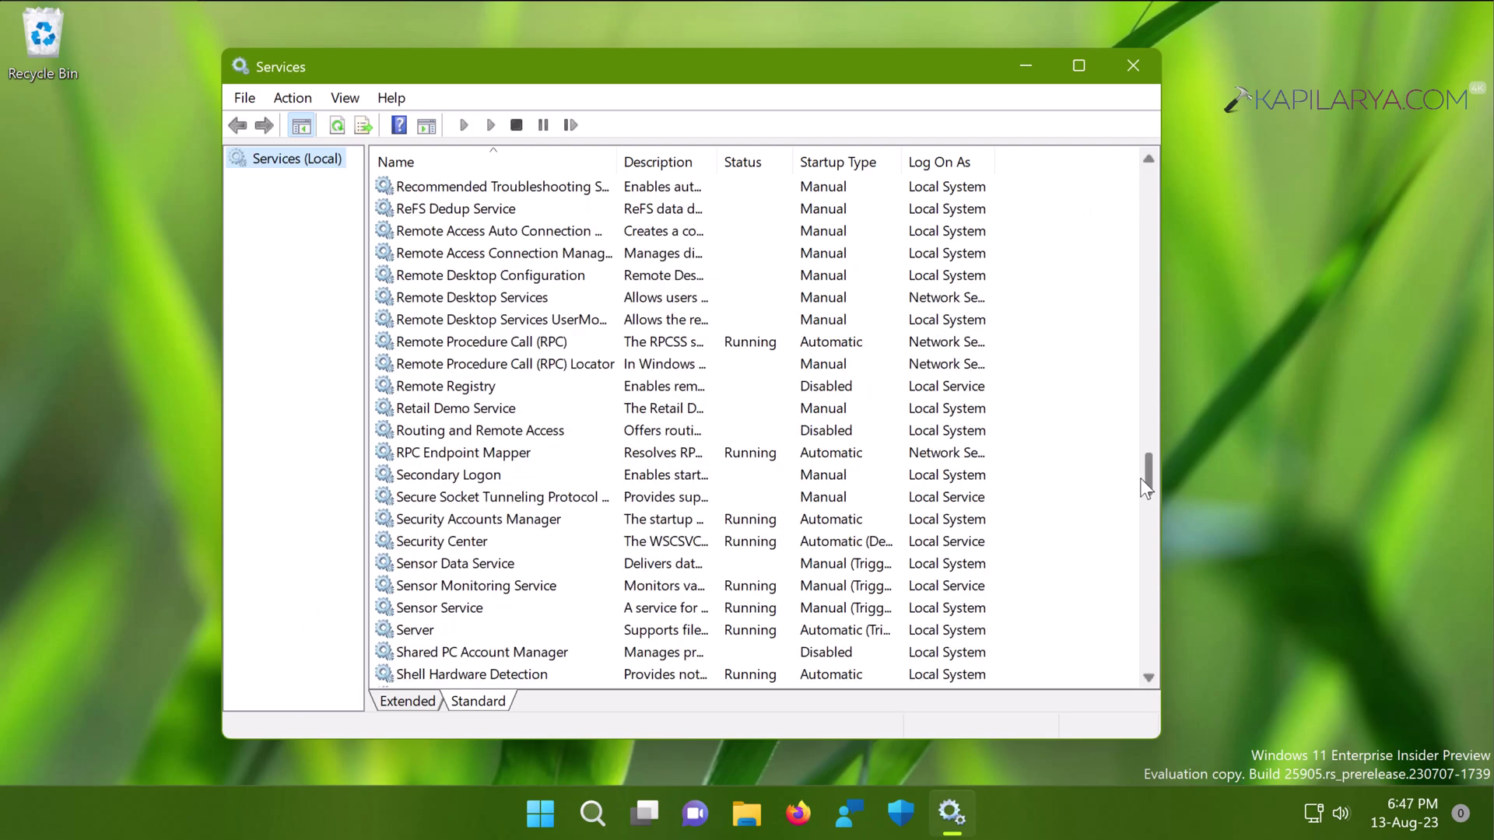
click(470, 543)
right_click(469, 544)
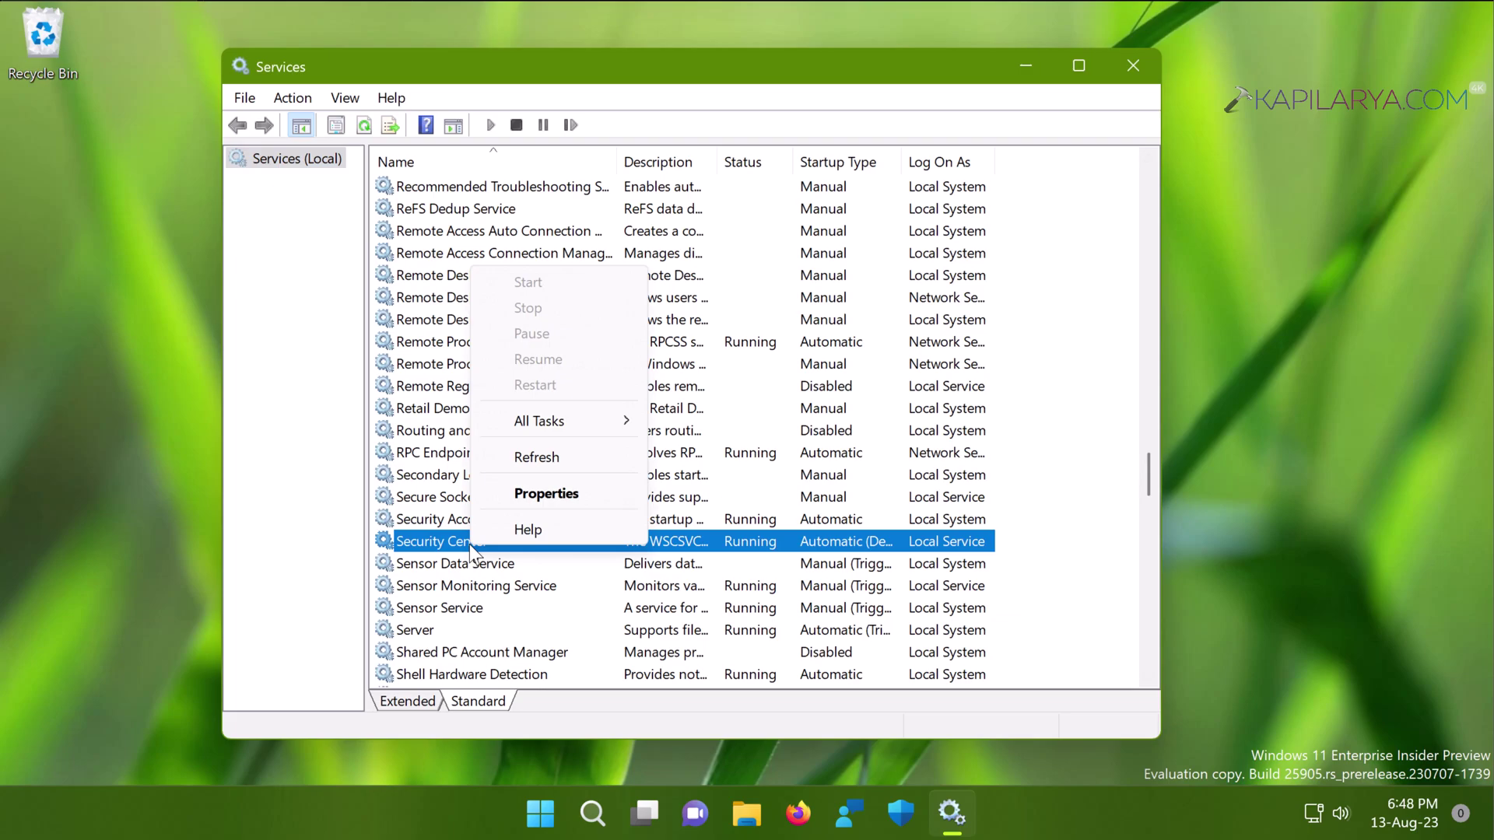
click(518, 497)
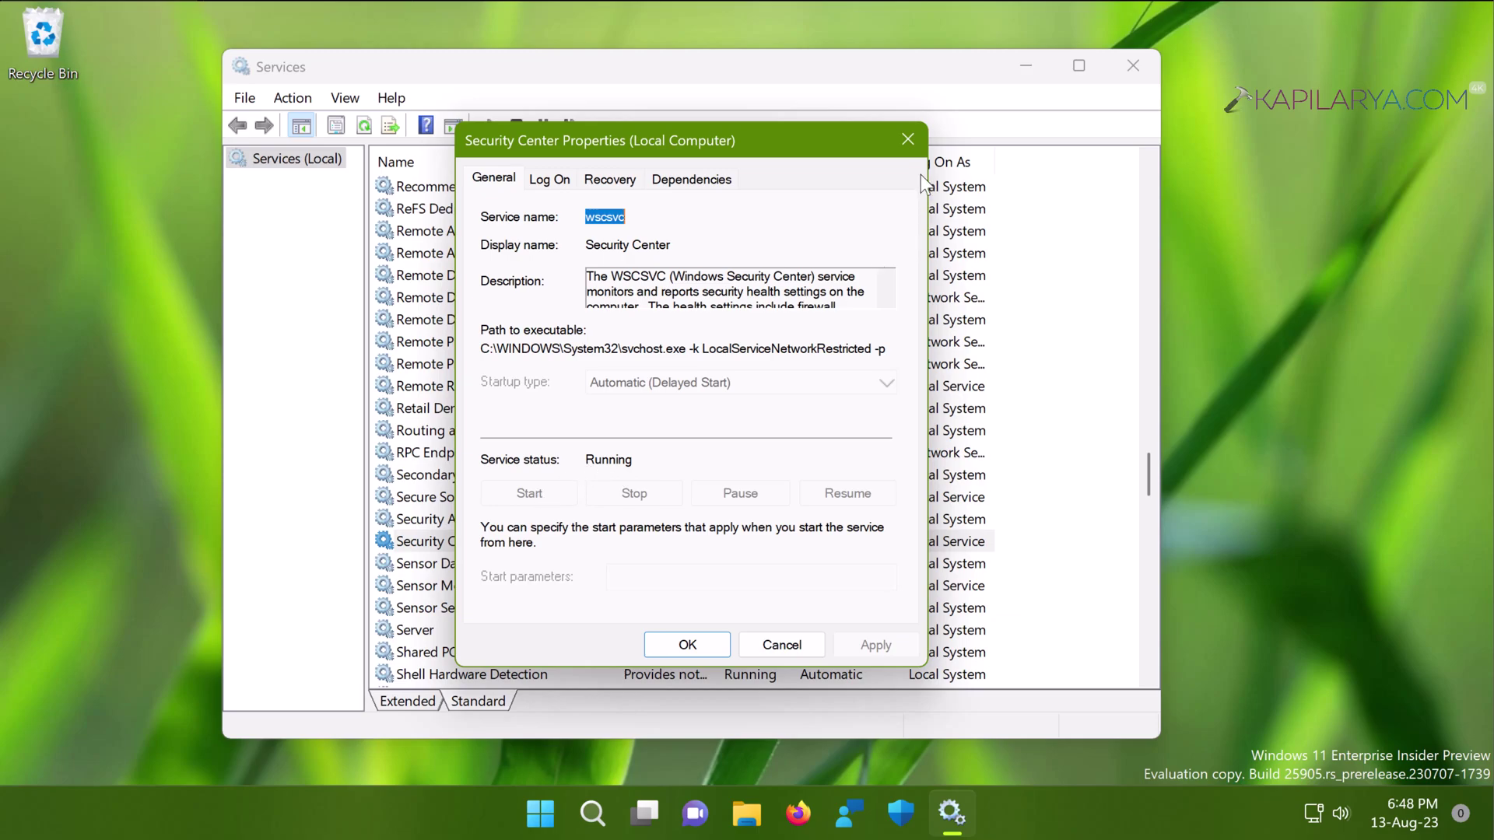
click(907, 138)
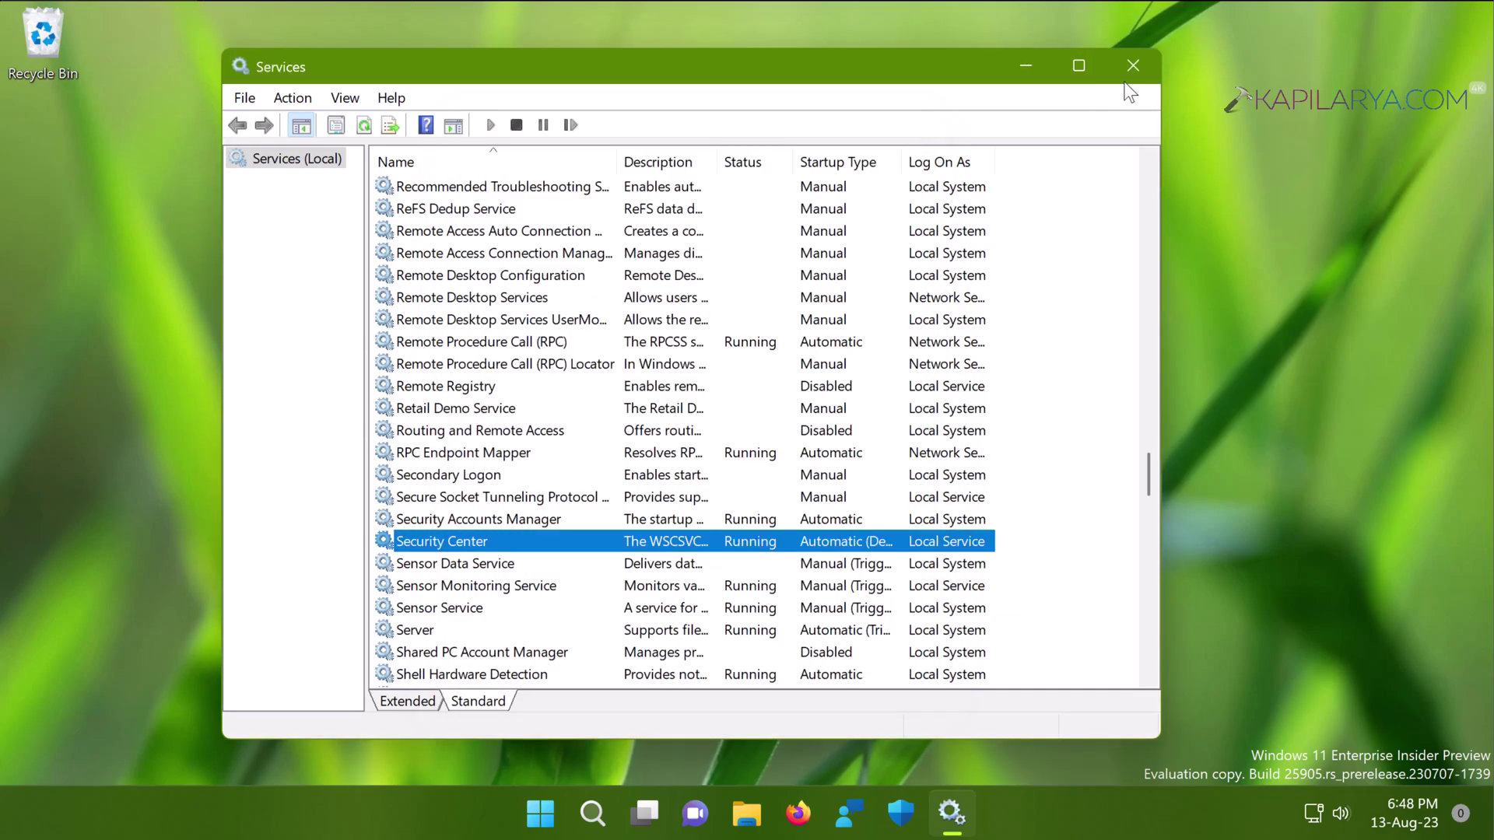
click(1134, 73)
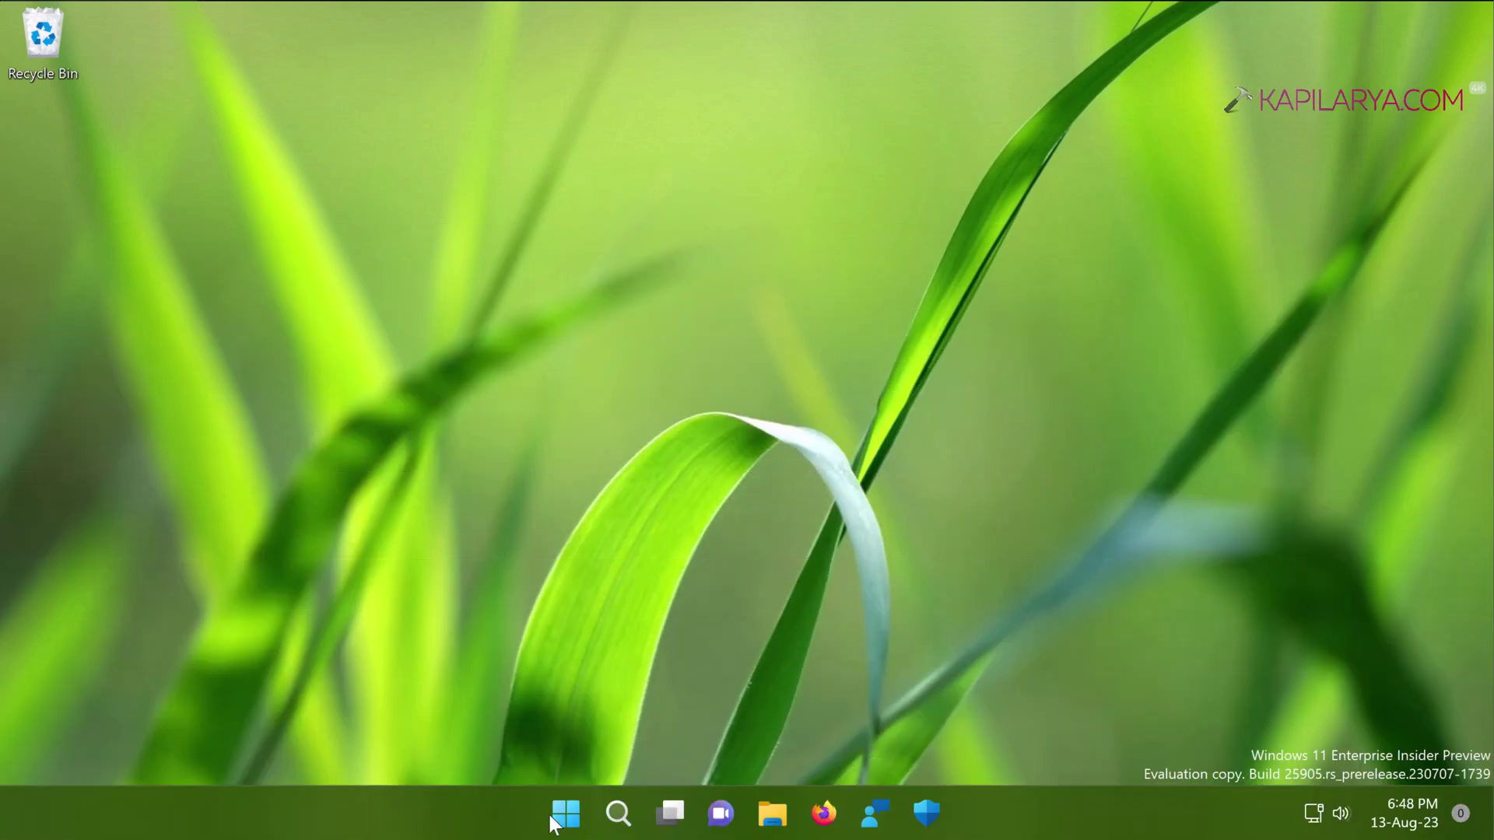
Step: Open Terminal (Admin) from the Win+X menu and place it at the top-left
right_click(556, 818)
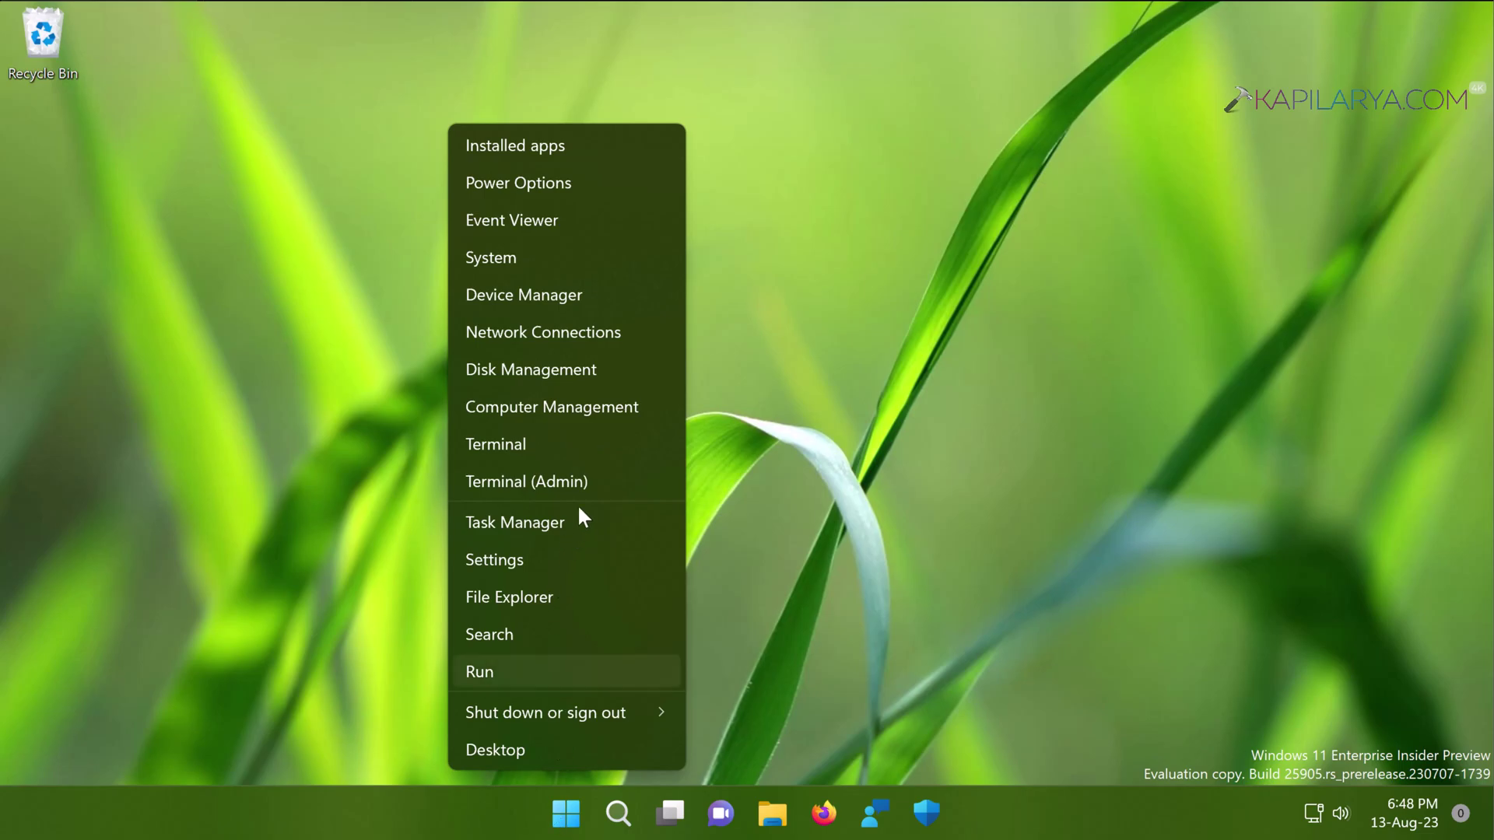
click(612, 484)
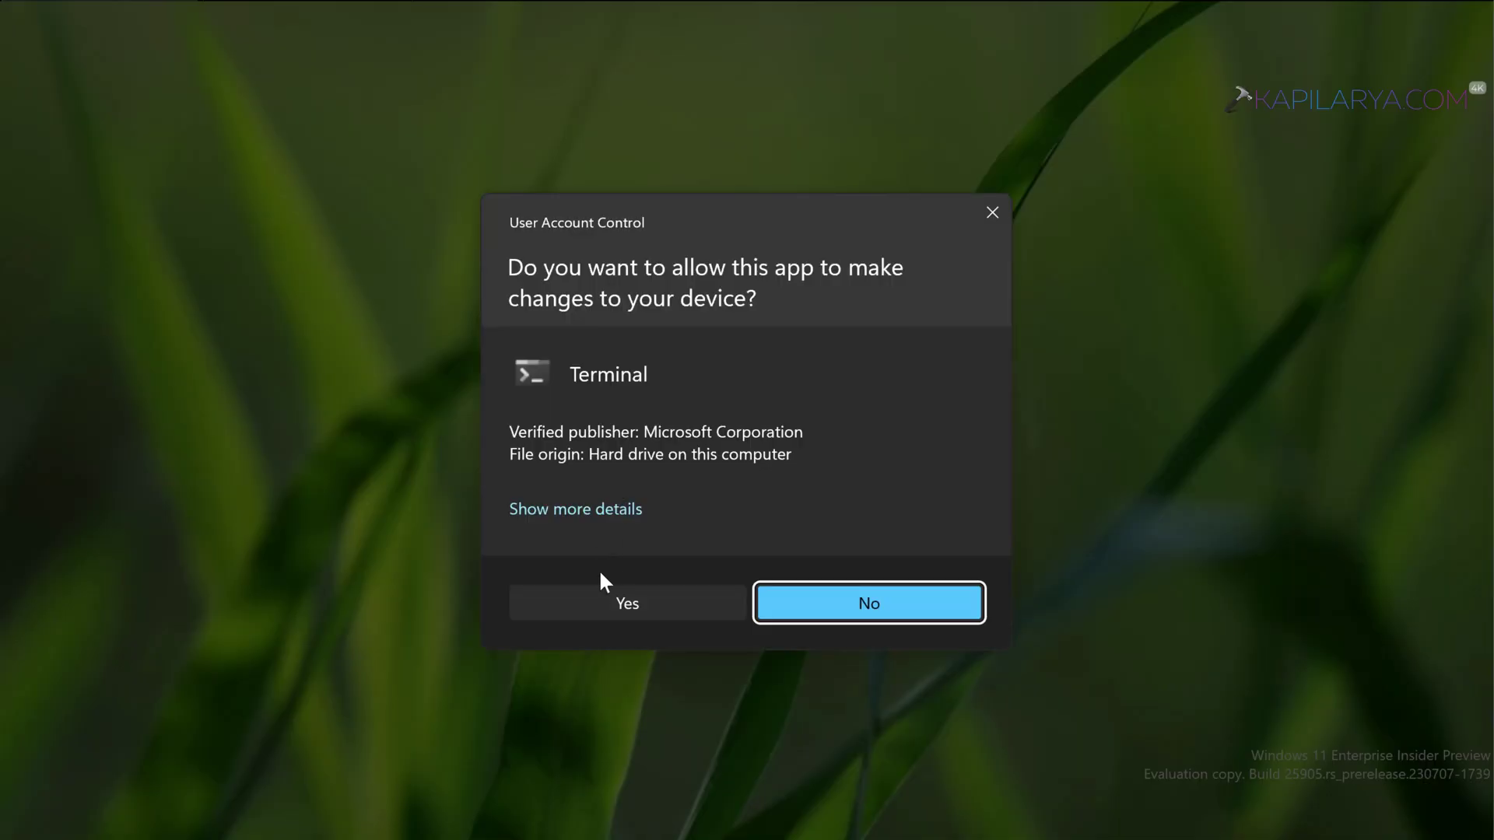
click(604, 607)
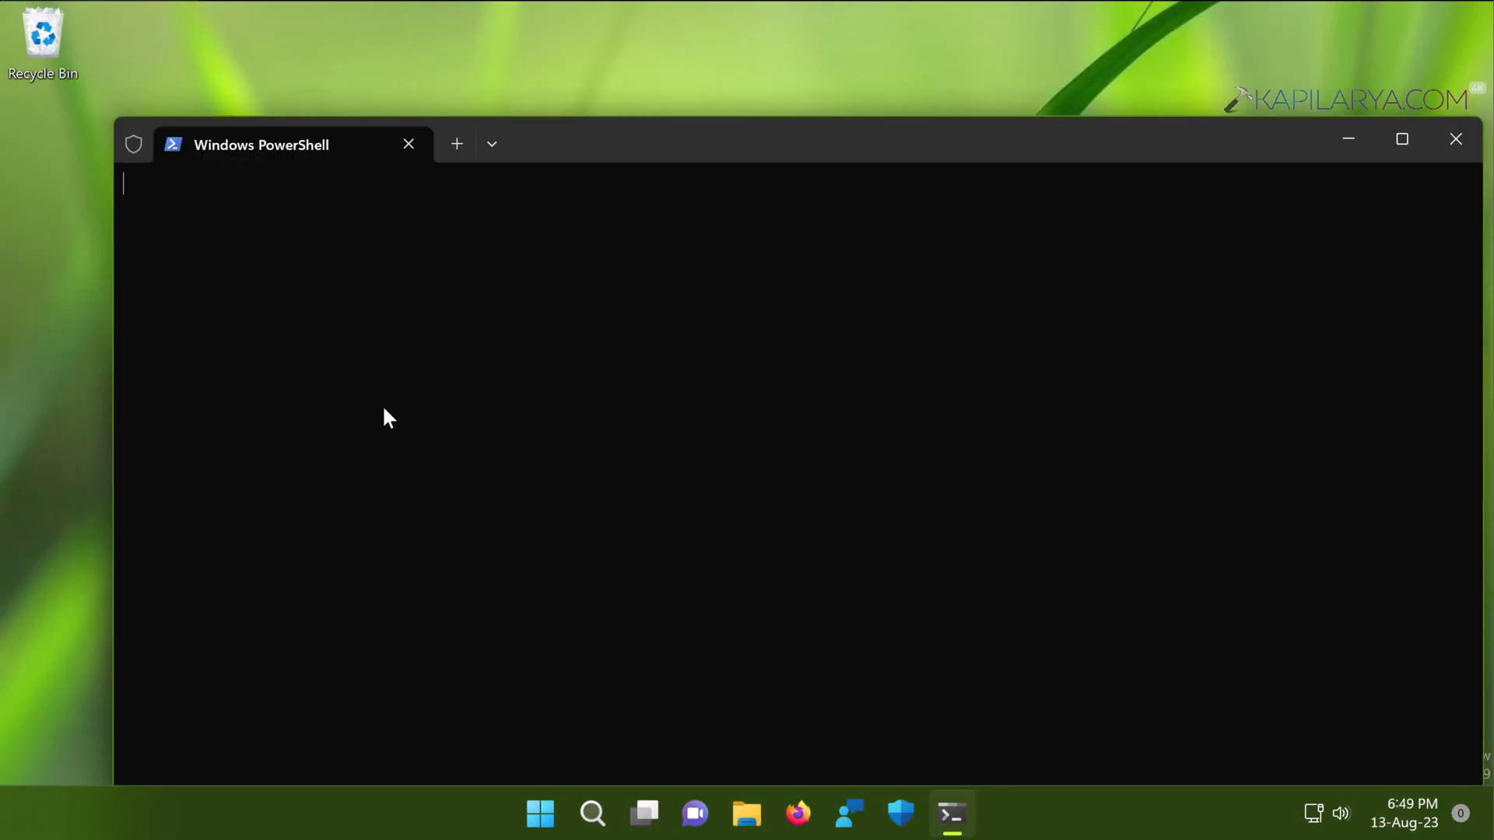
drag(534, 150, 501, 98)
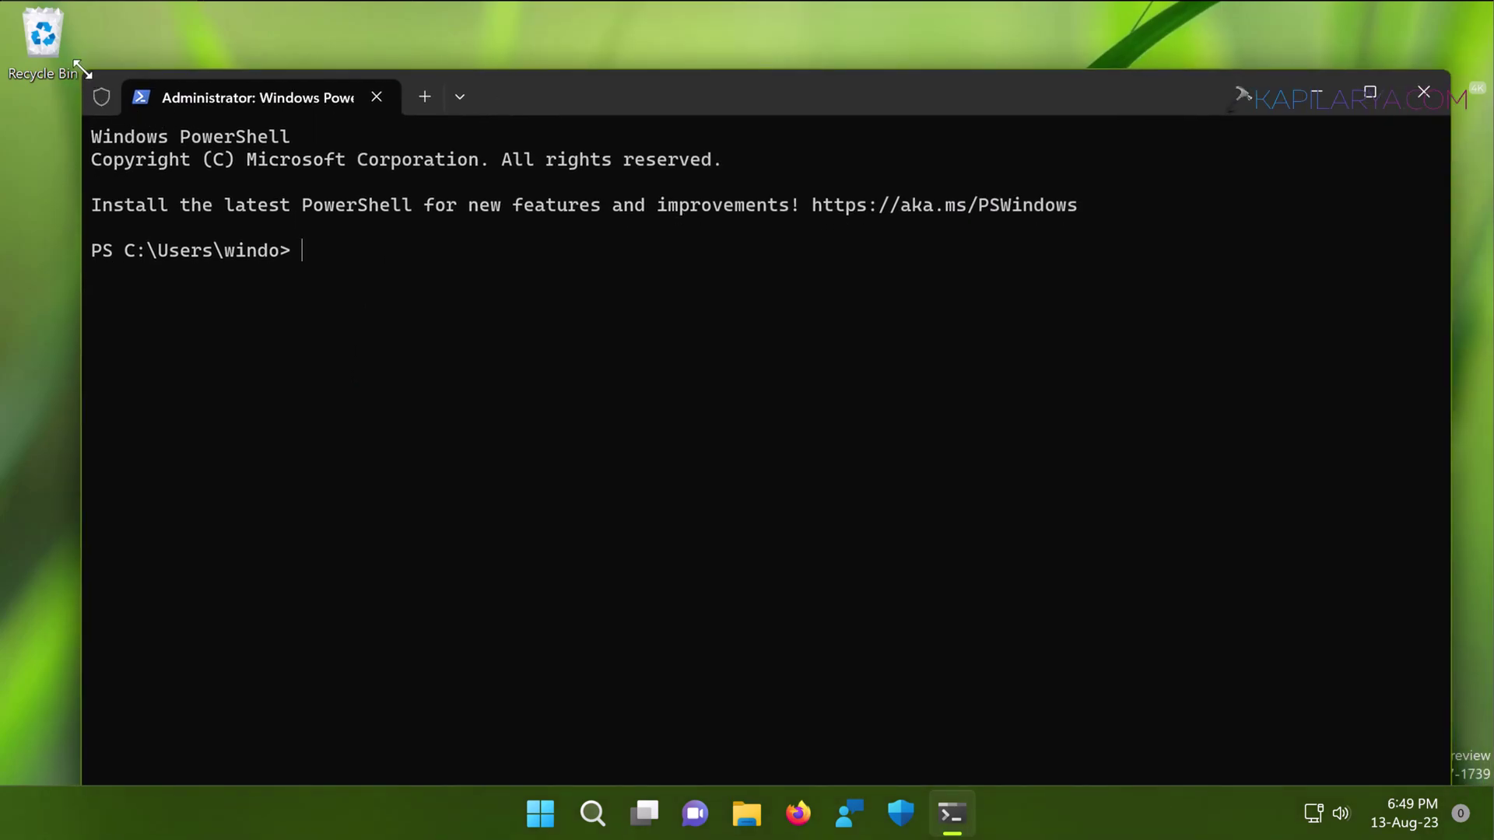
drag(677, 97, 582, 105)
Step: Run Get-AppxPackage Microsoft.SecHealthUI -AllUsers | Reset-AppxPackage, then close the terminal
click(118, 29)
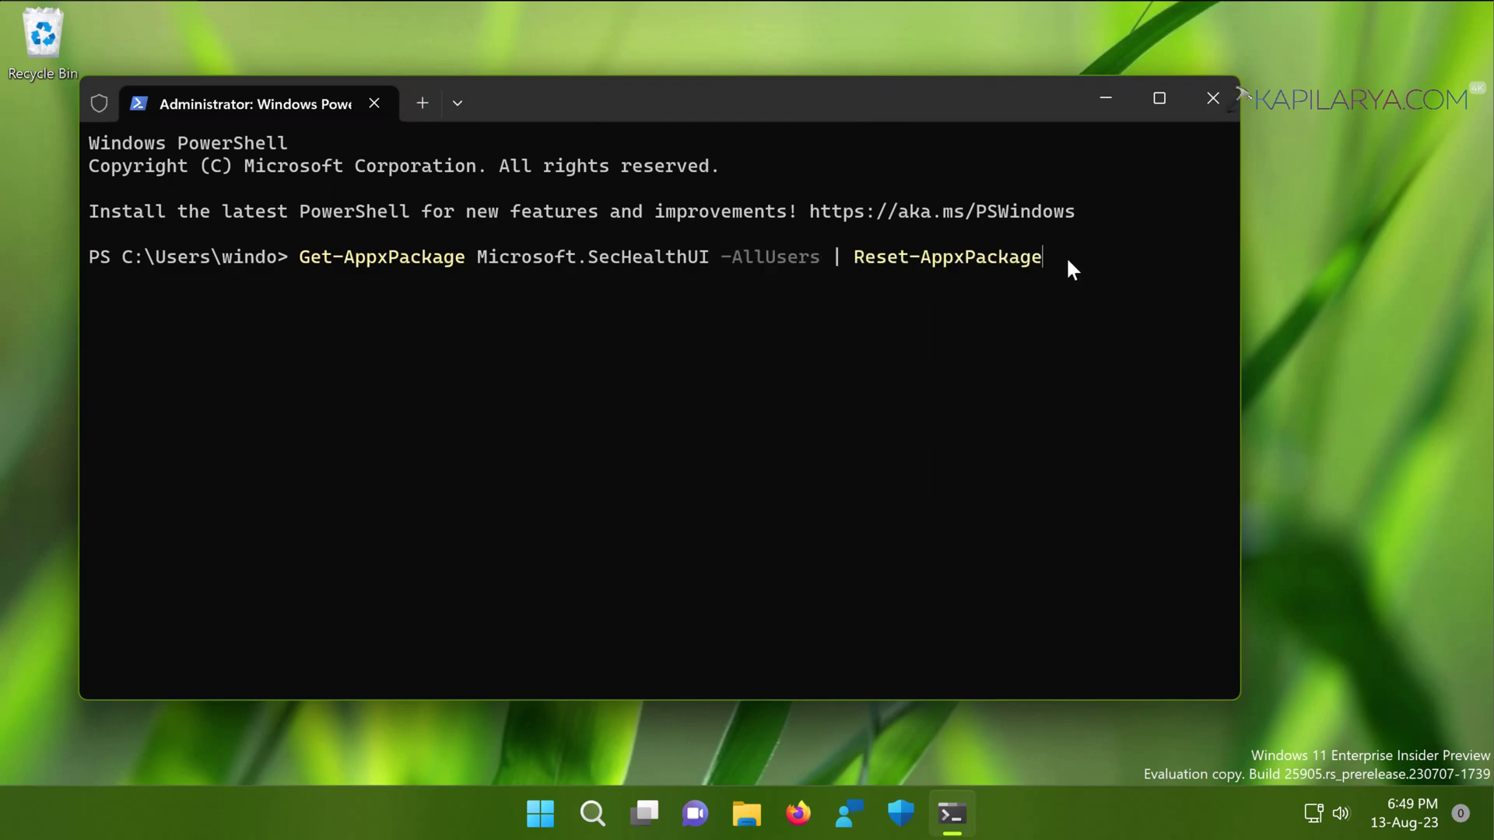
key(Return)
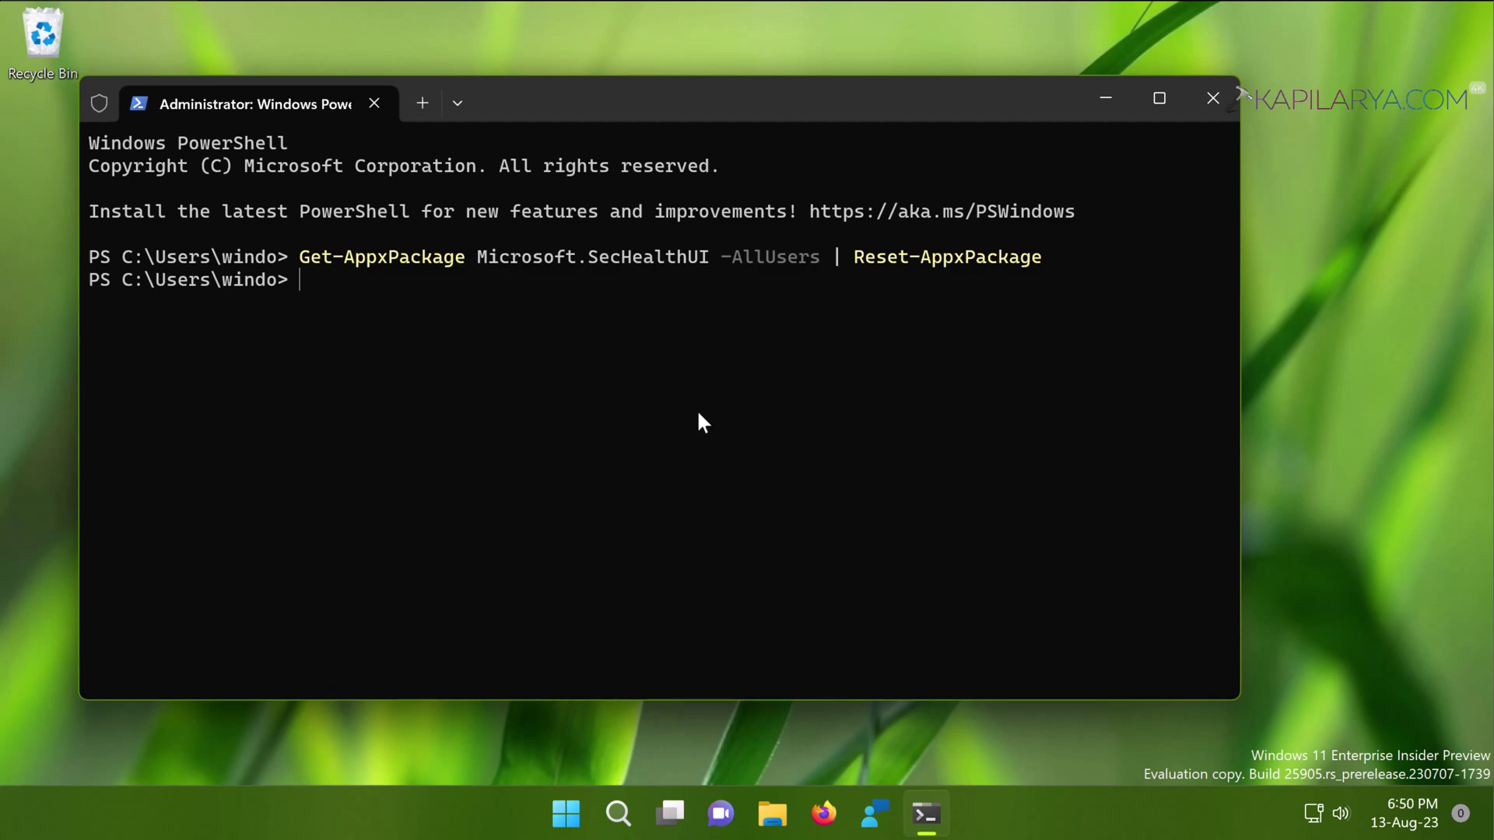
click(1214, 97)
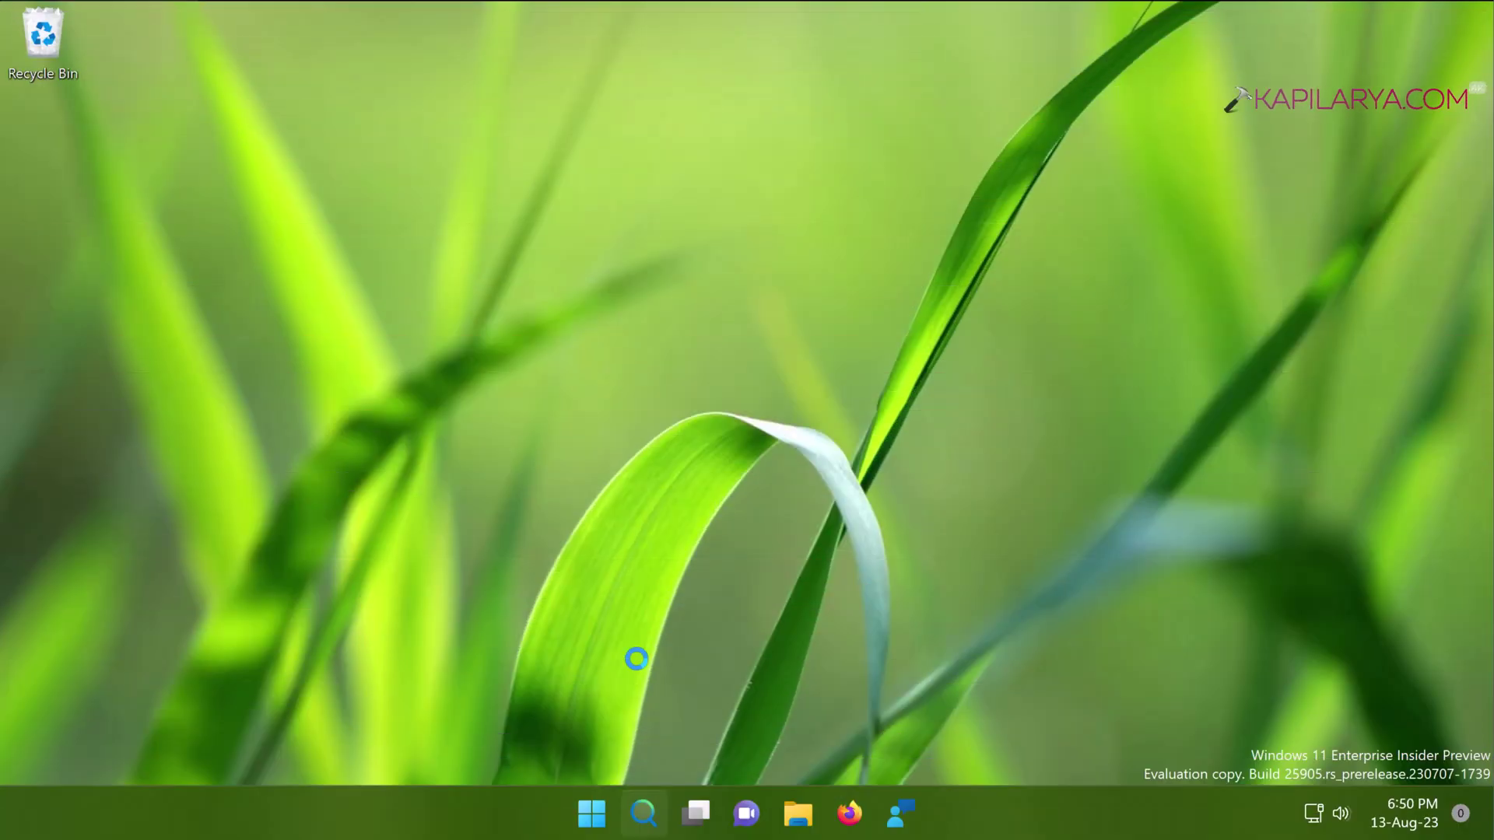
Step: Open Command Prompt as administrator by searching for cmd
key(super+s)
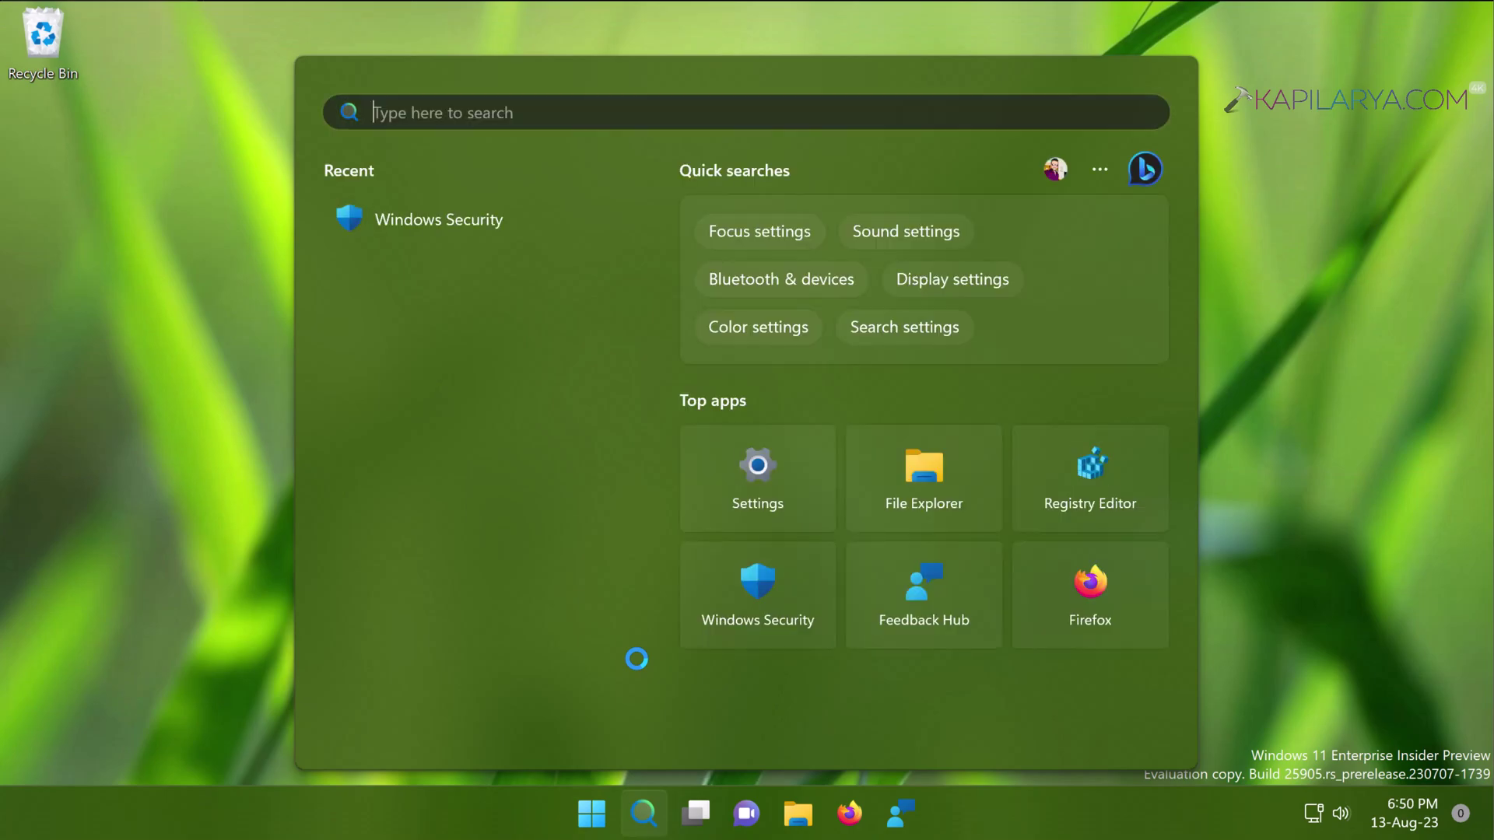
text(cmd)
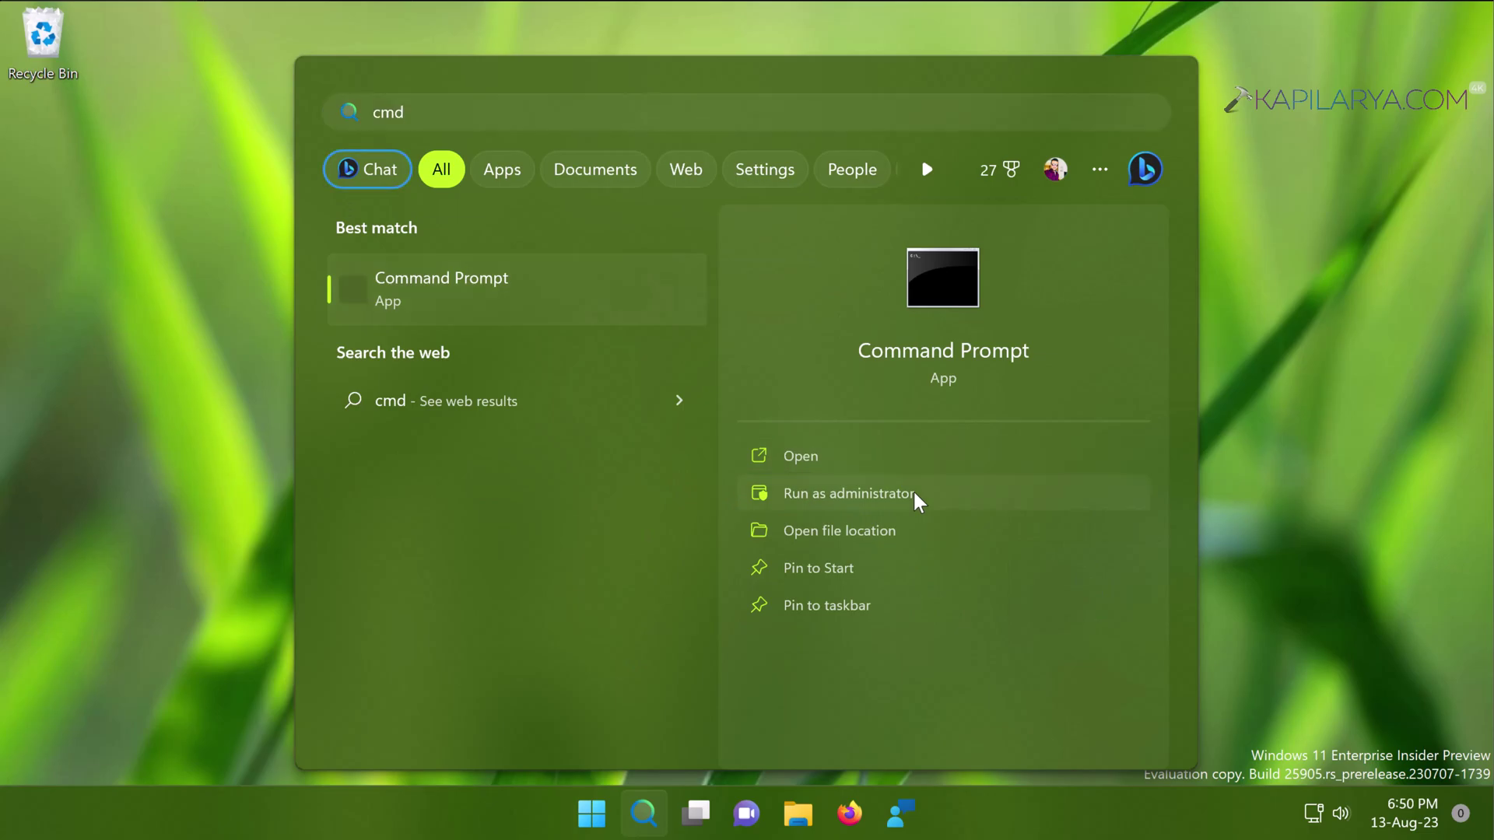
click(917, 496)
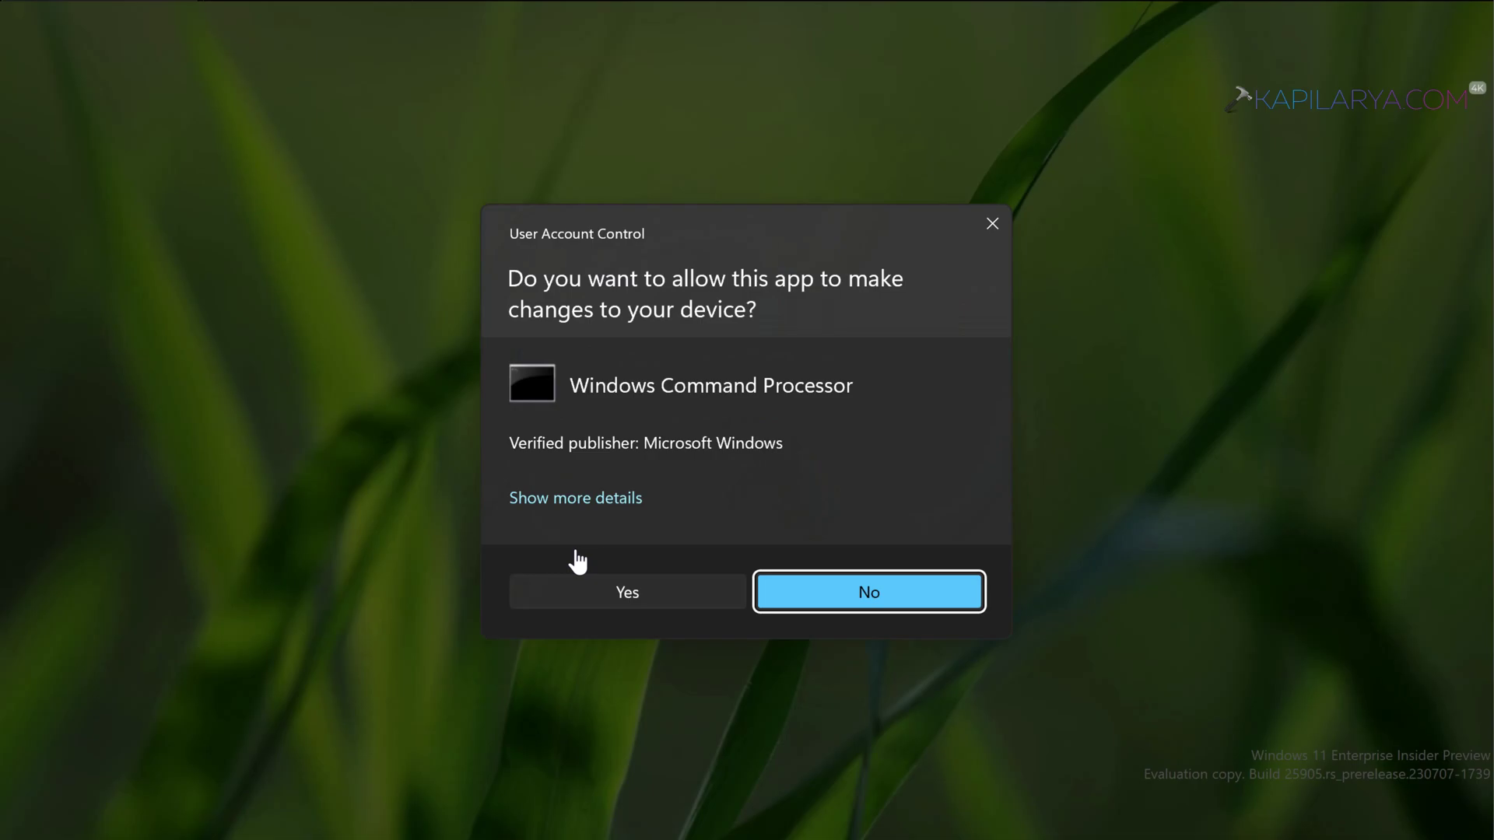
click(572, 603)
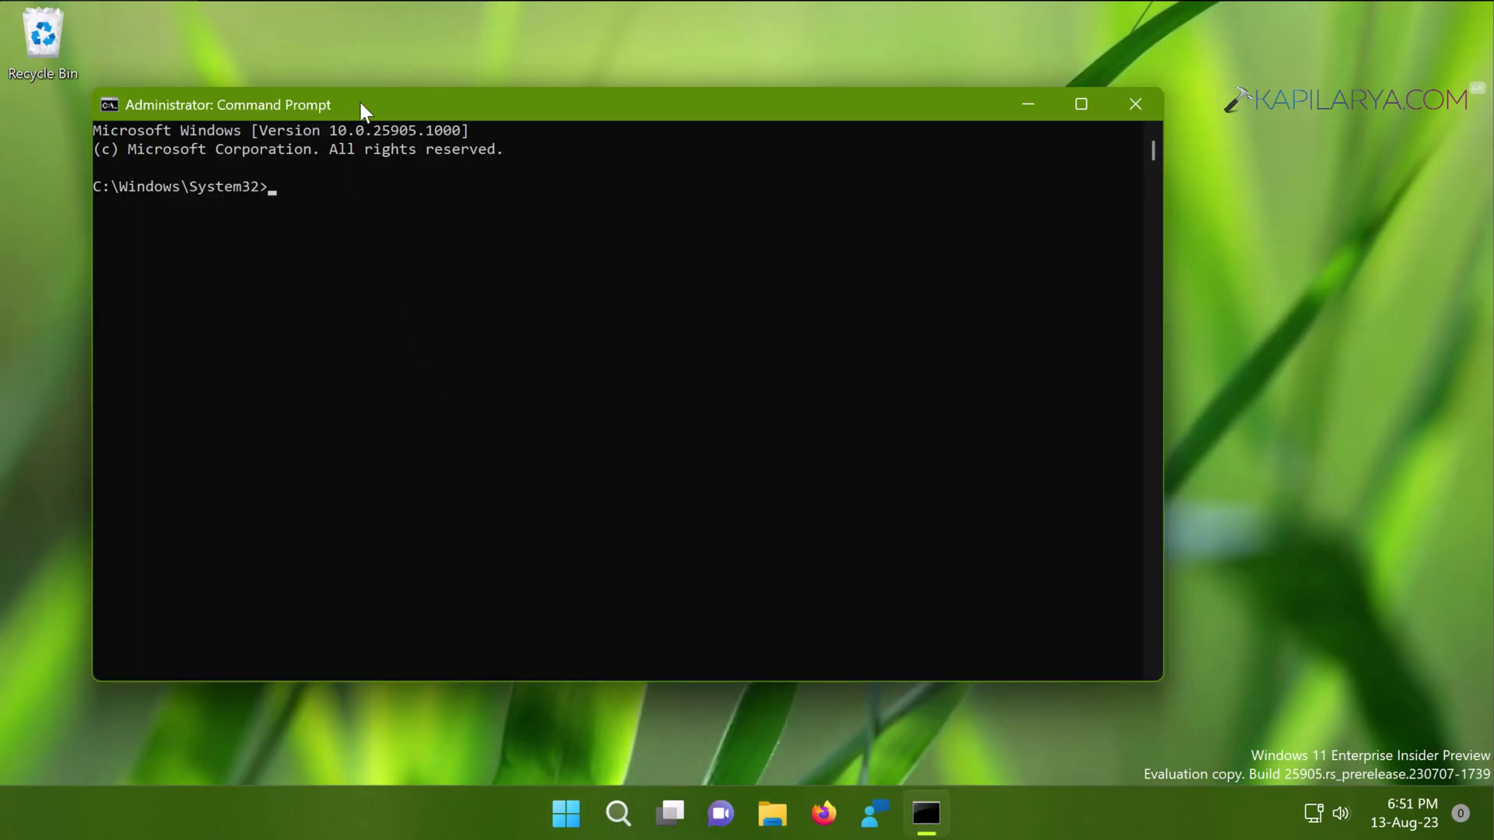
drag(361, 102, 431, 114)
Step: Run sfc /scannow and minimize Command Prompt while the scan continues
text(sf)
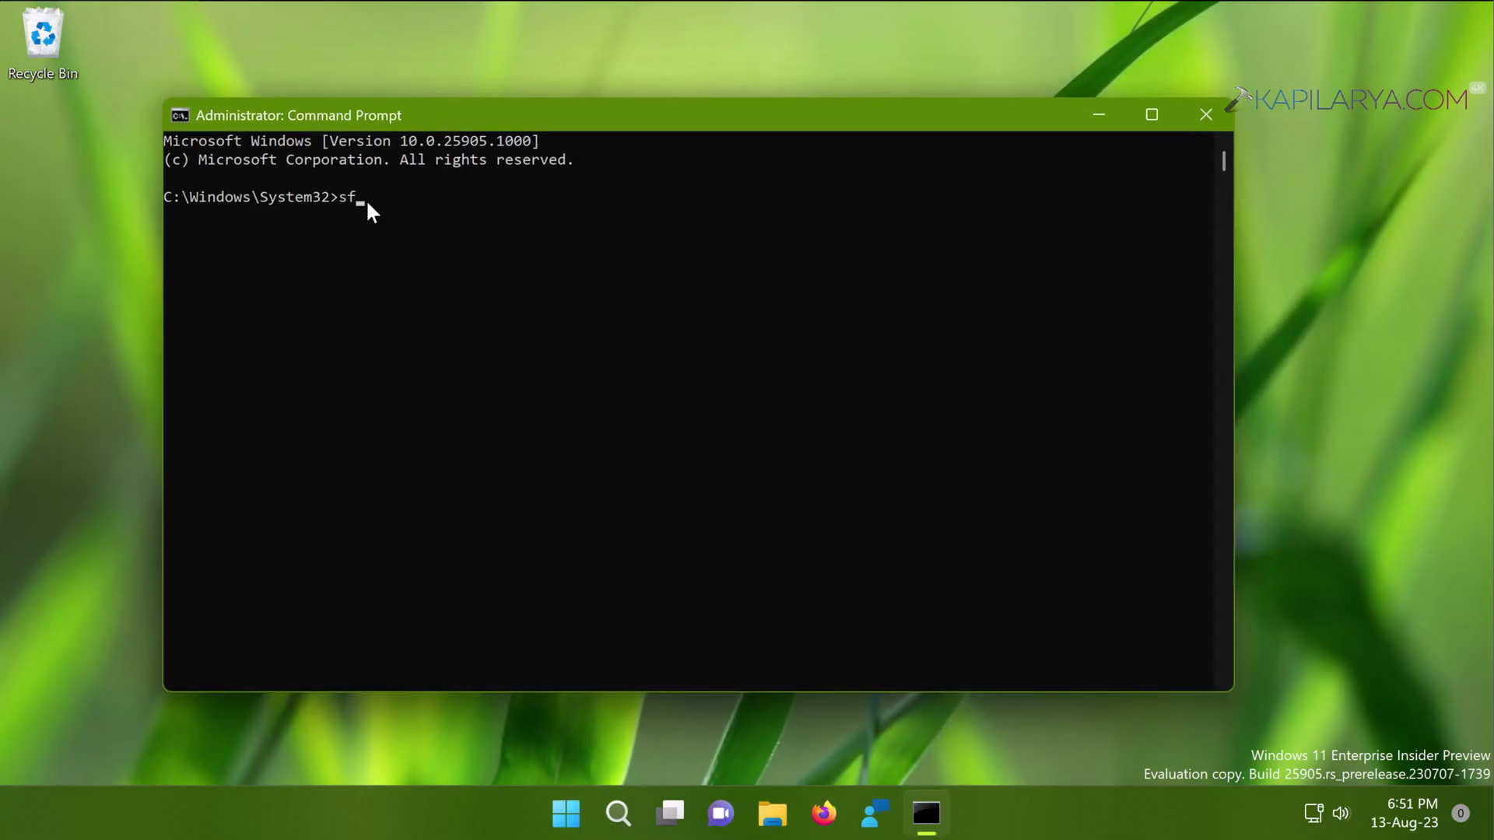
text(c /scannow)
key(Return)
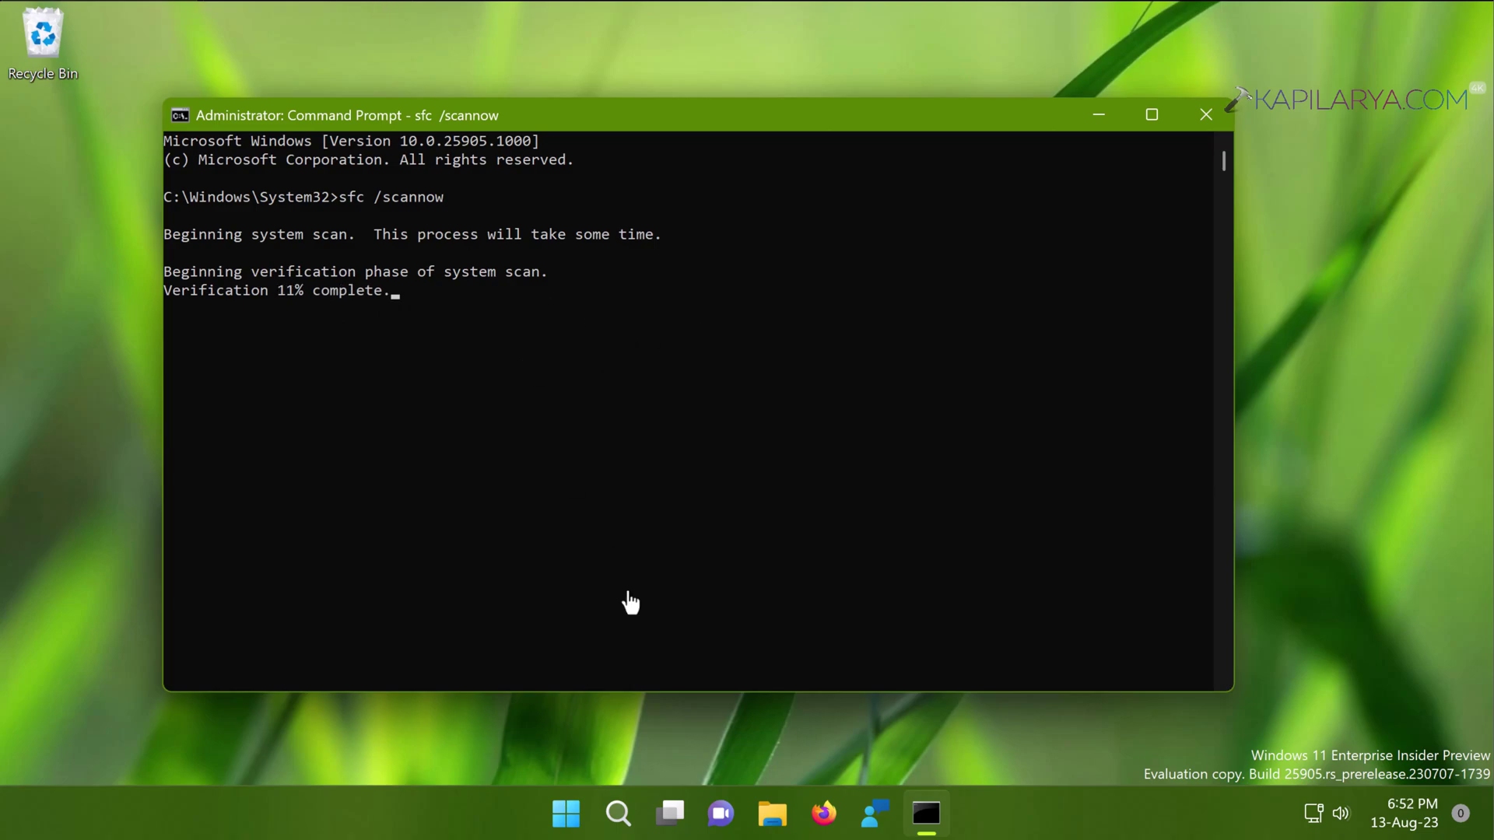
click(685, 496)
click(1100, 117)
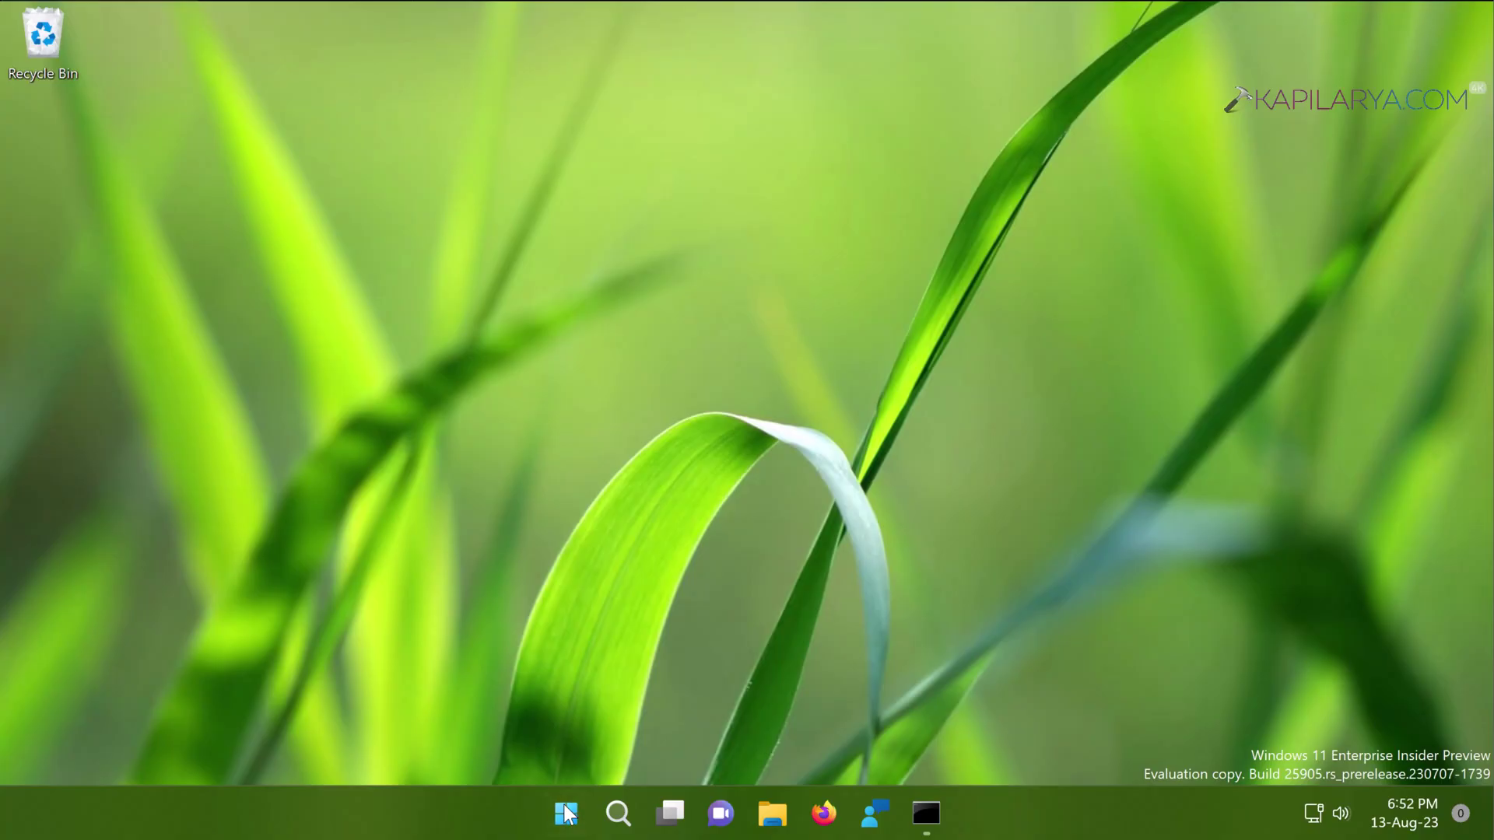
right_click(567, 813)
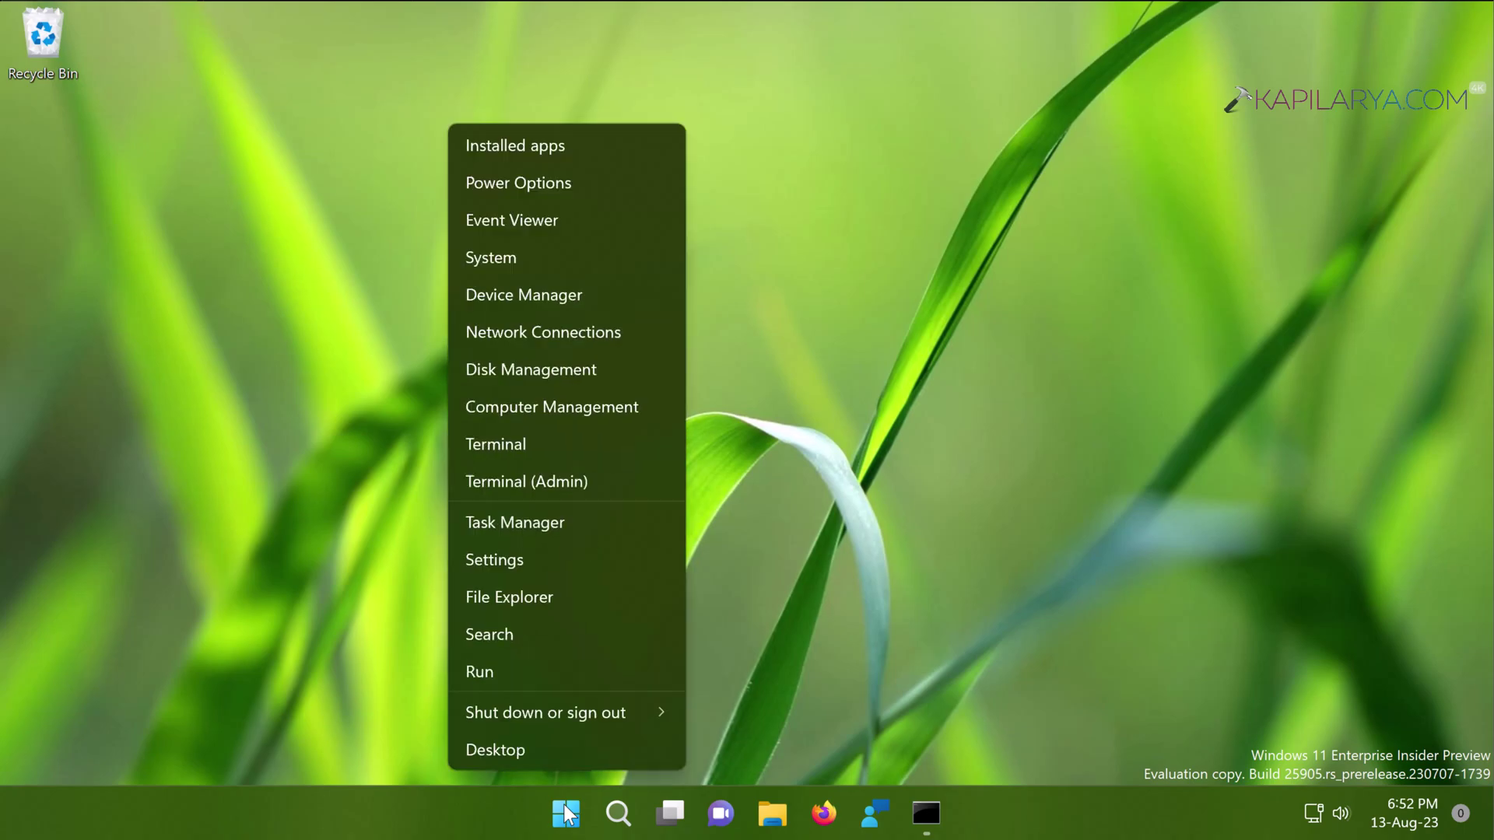
click(555, 560)
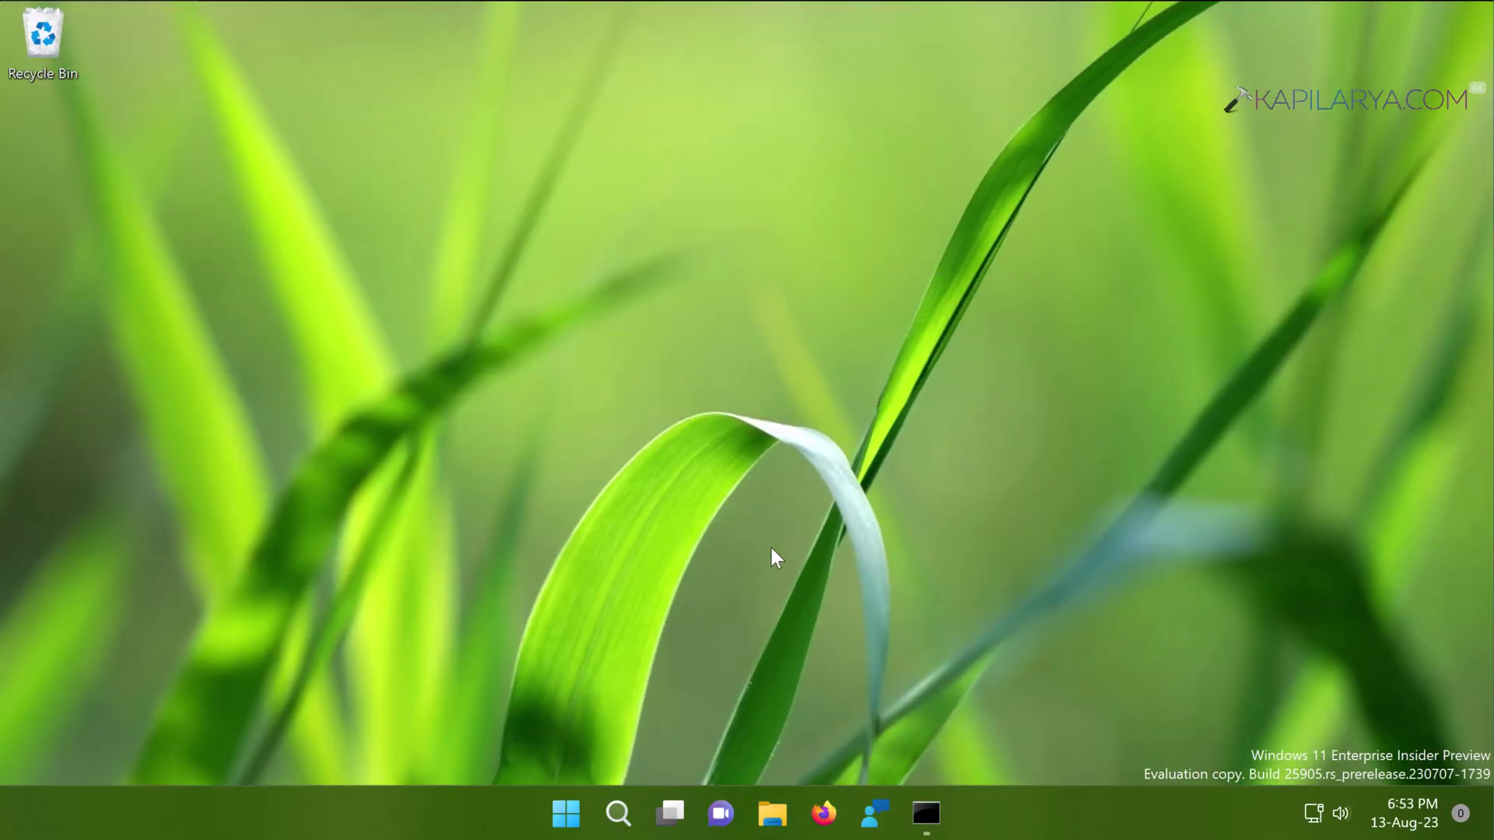
Step: Open Settings from the Start right-click menu and go to System > Recovery
right_click(570, 819)
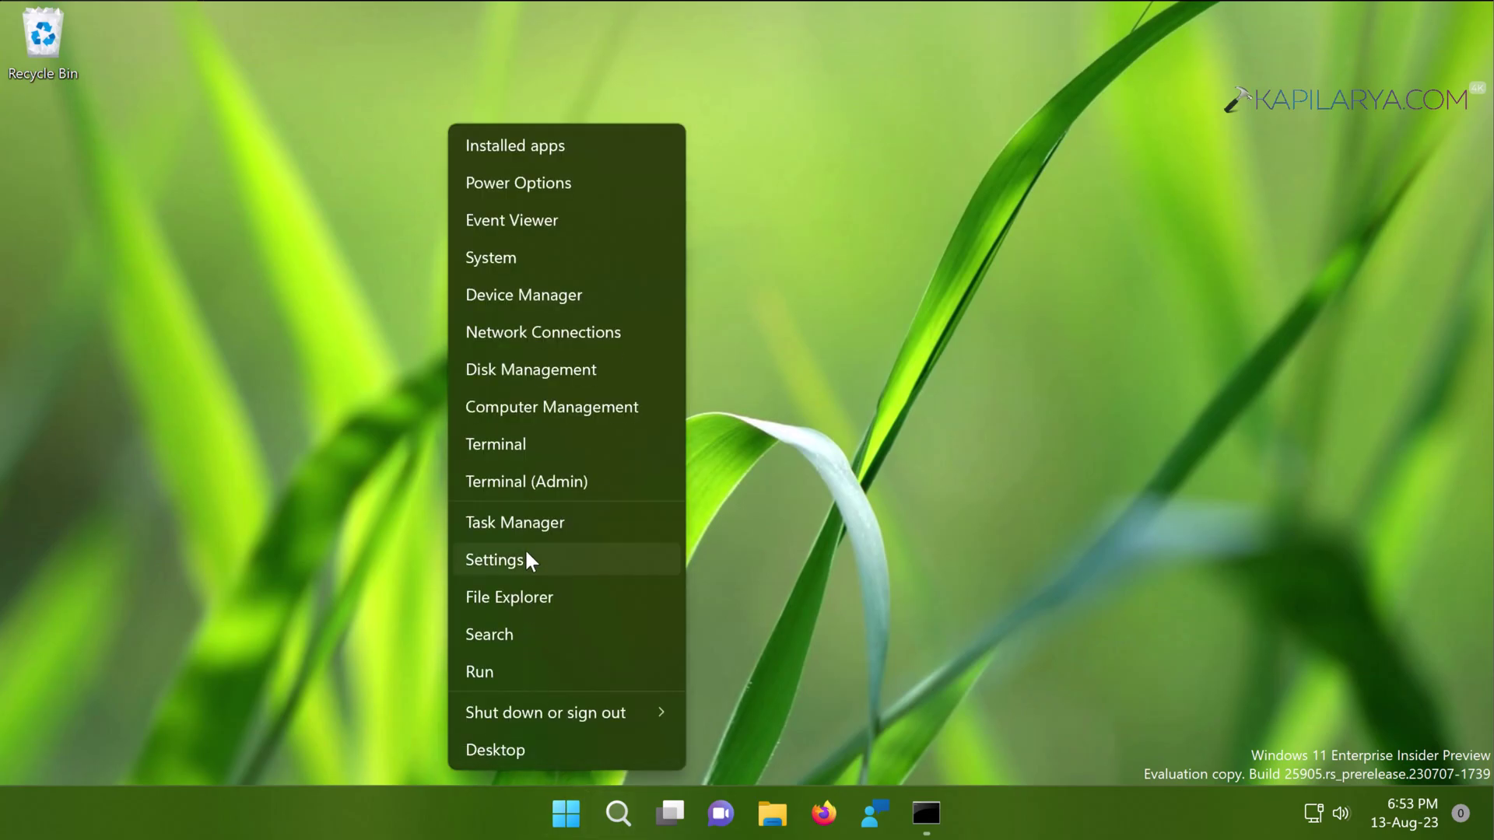
click(526, 554)
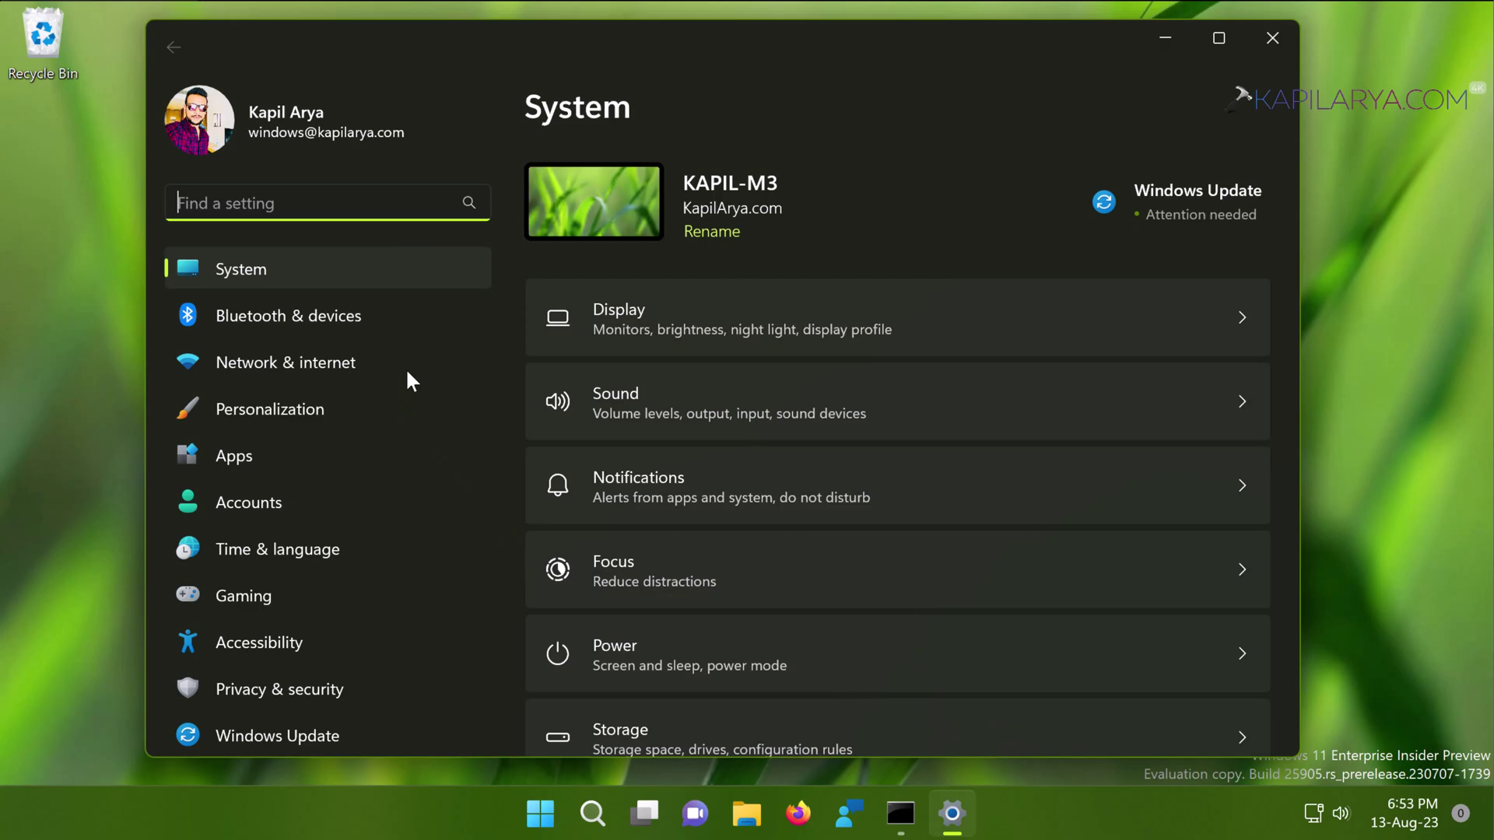
scroll(761, 484, down, 5)
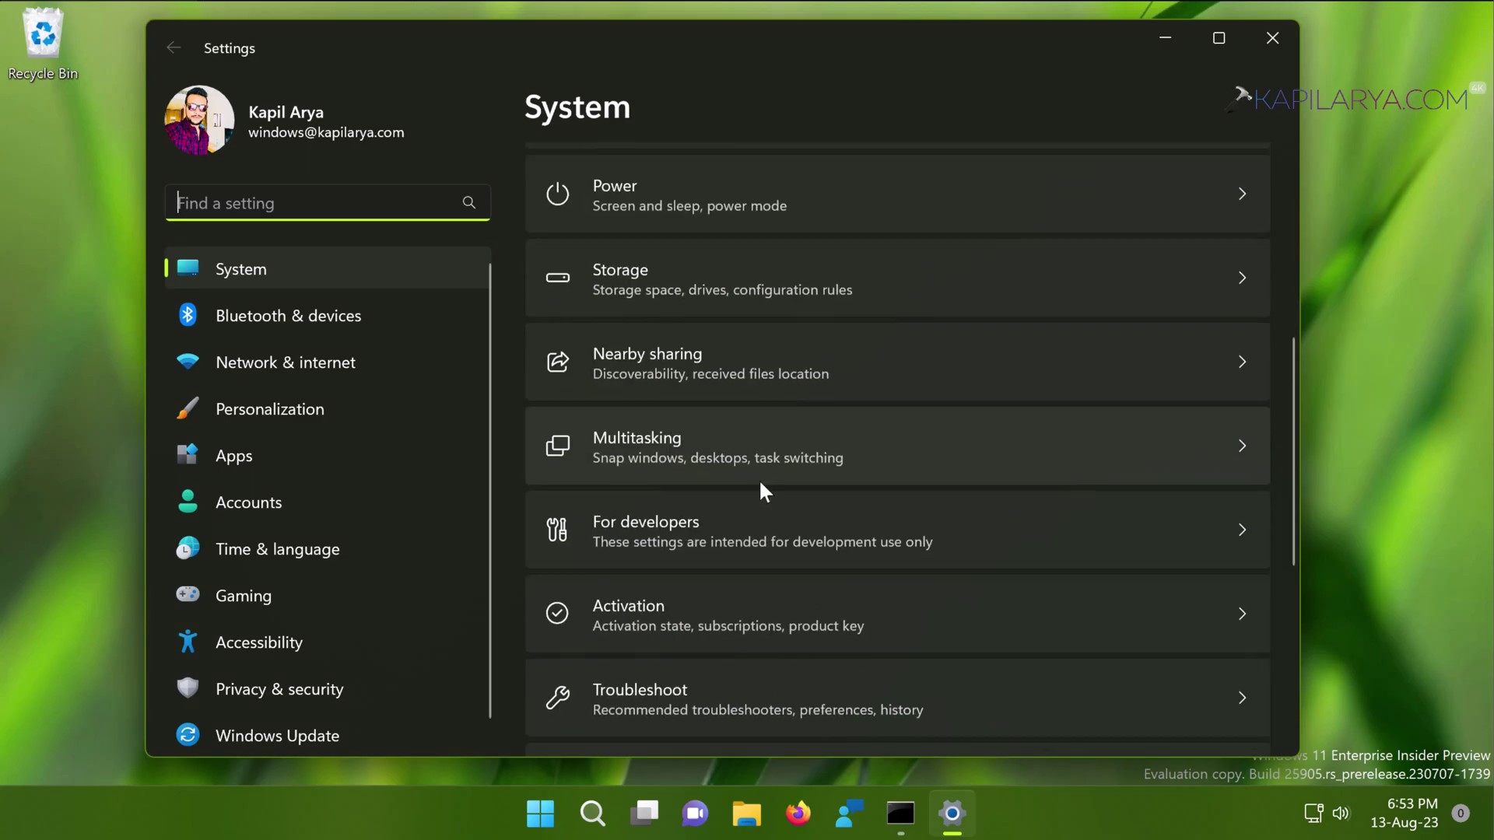
scroll(760, 490, down, 3)
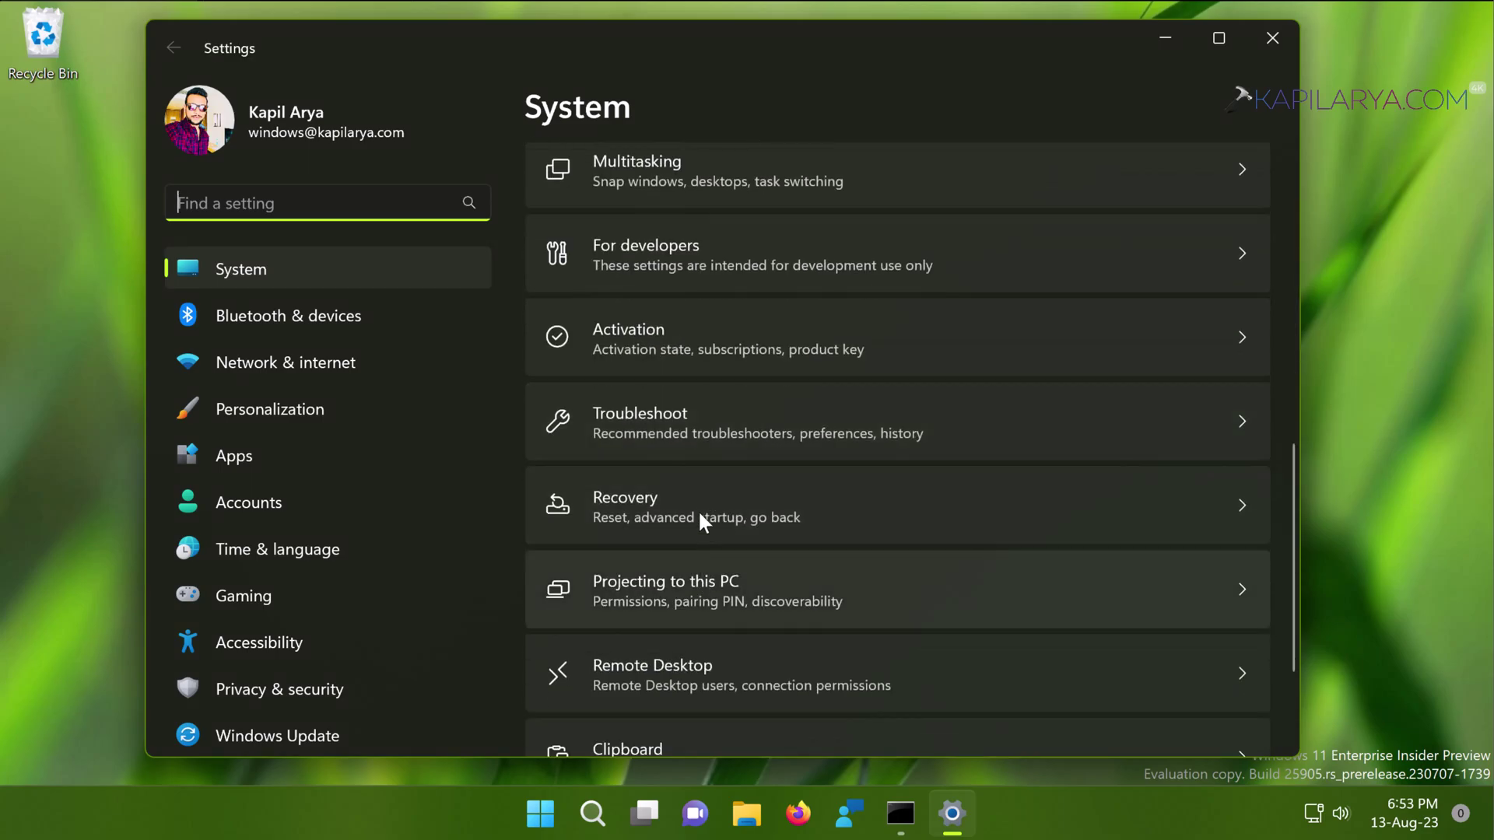
click(701, 503)
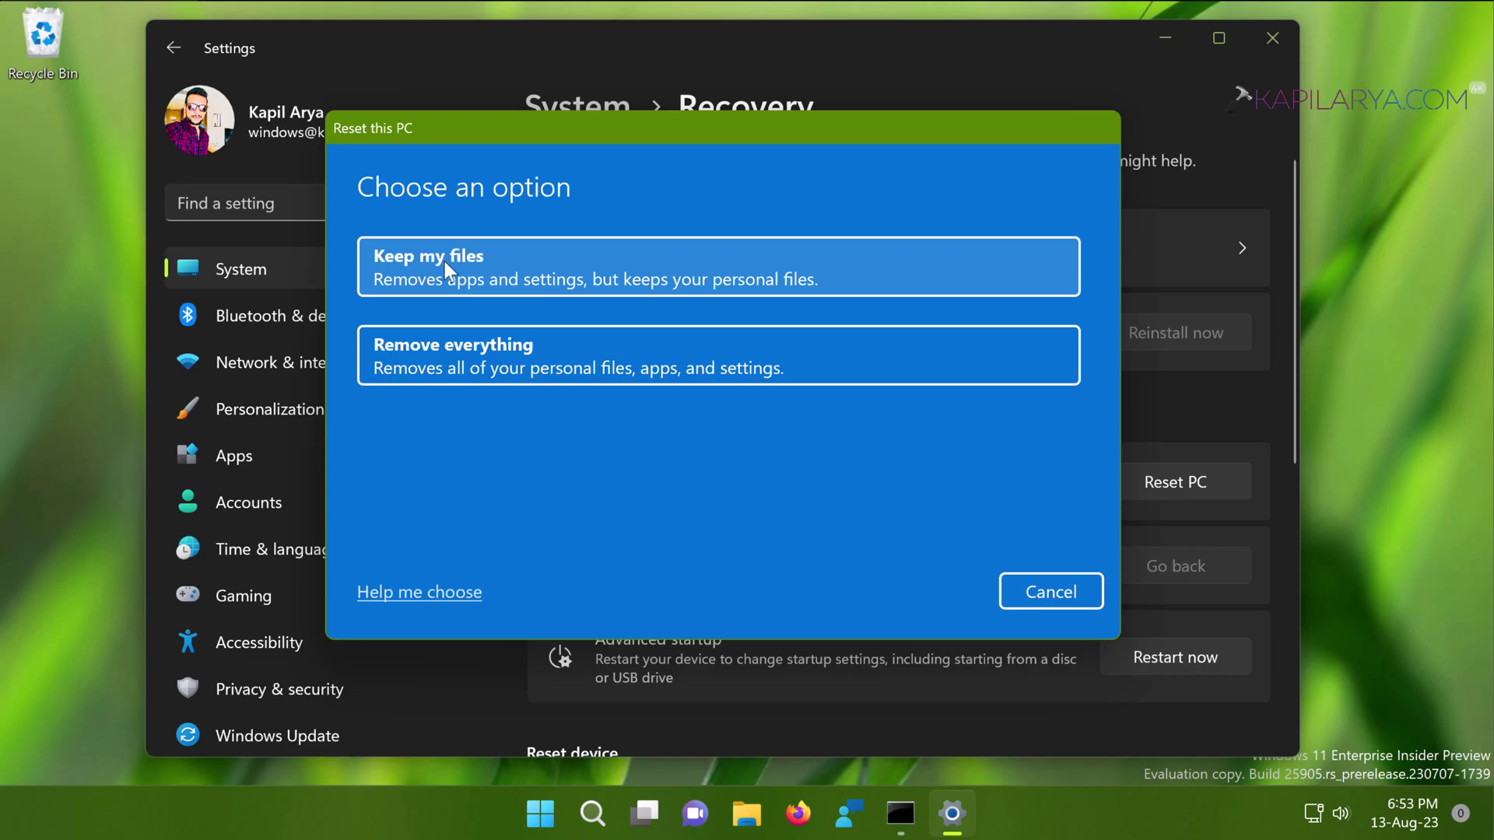
Step: In the Reset this PC wizard, choose Keep my files and Local reinstall
click(445, 261)
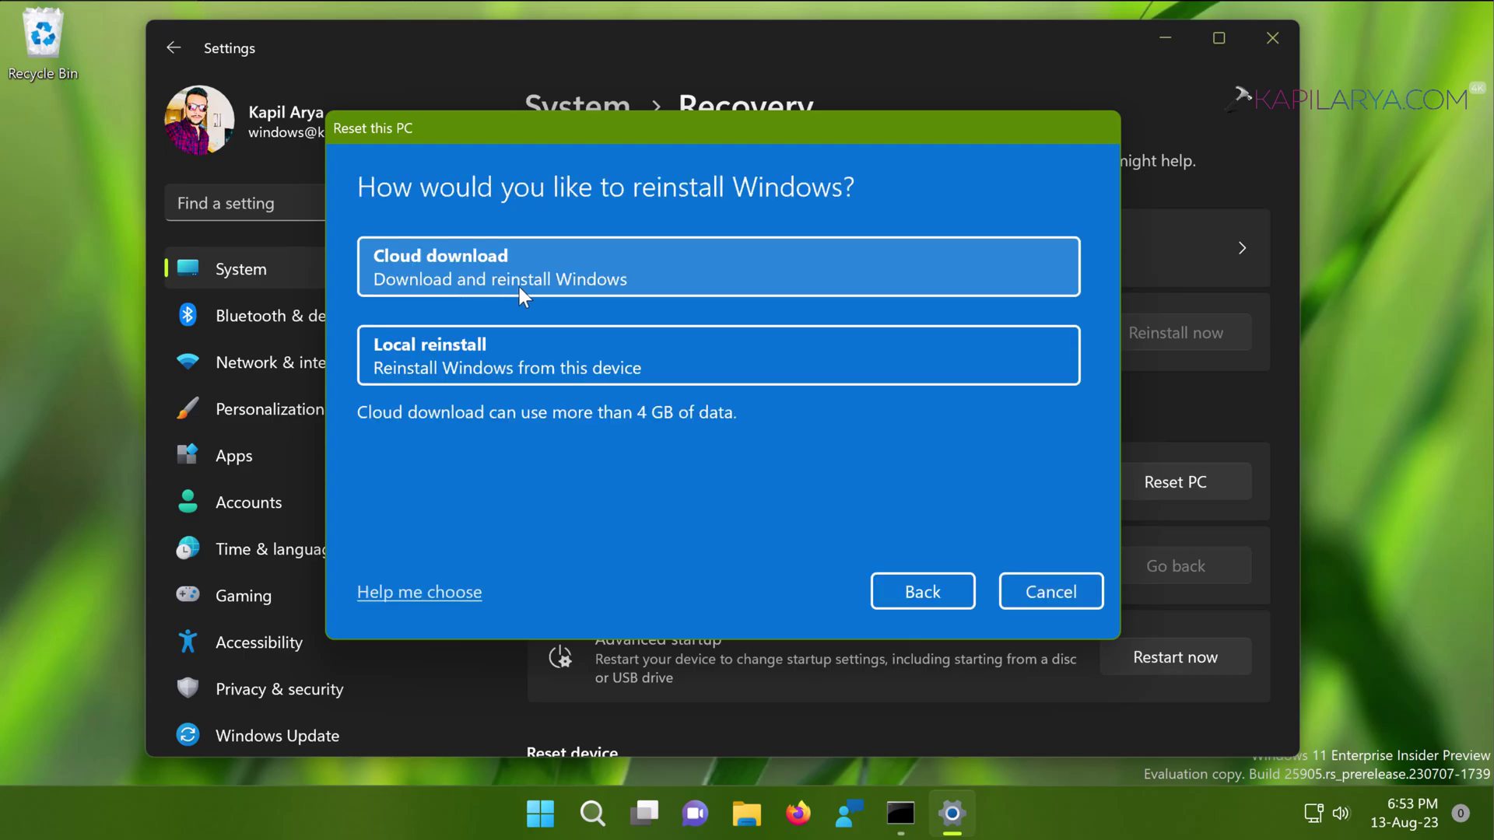
click(540, 352)
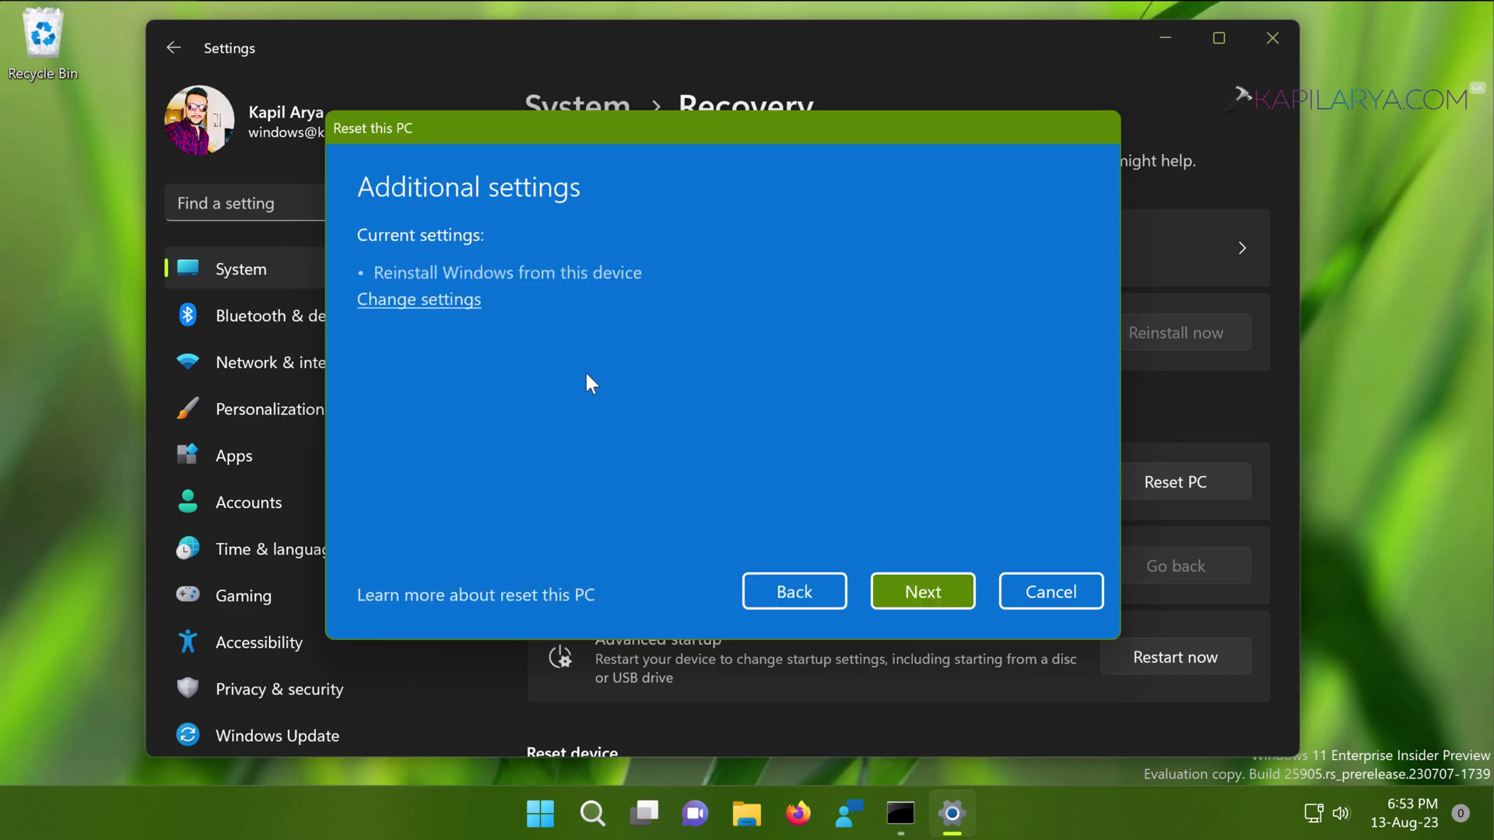